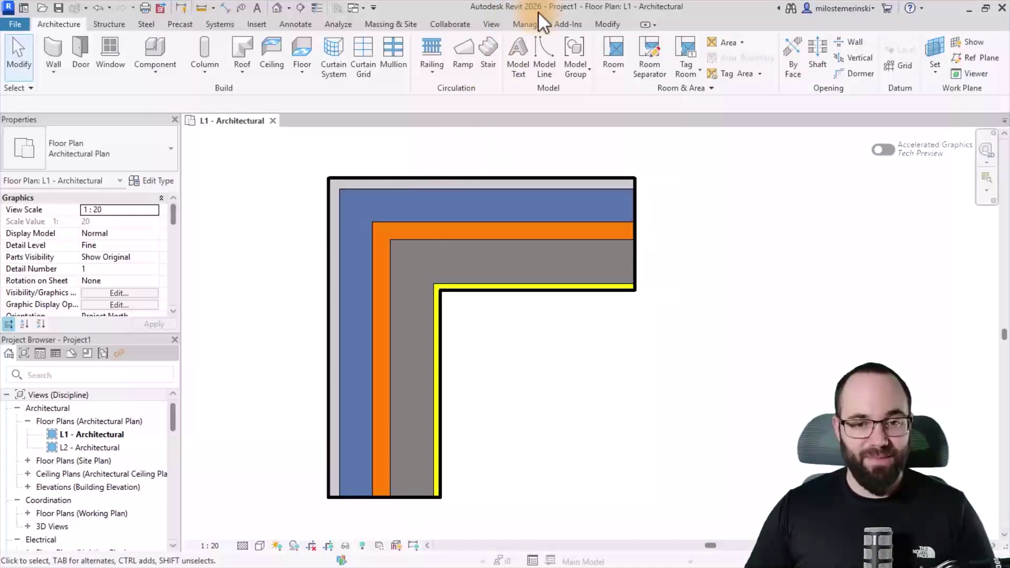
Compare the vertical and horizontal wall types in Properties and check the view's Detail Level choices.
left_click(439, 367)
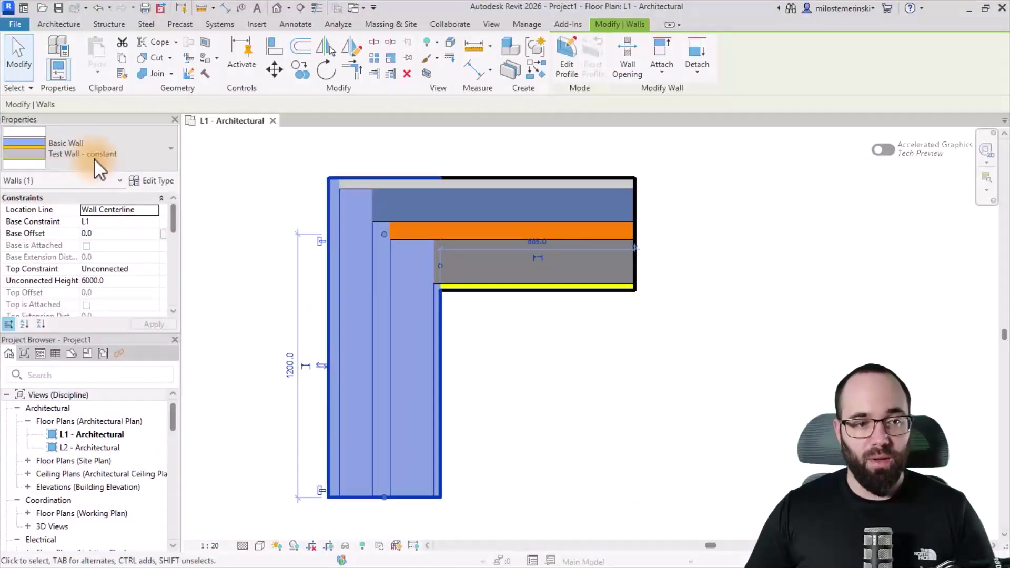
left_click(502, 283)
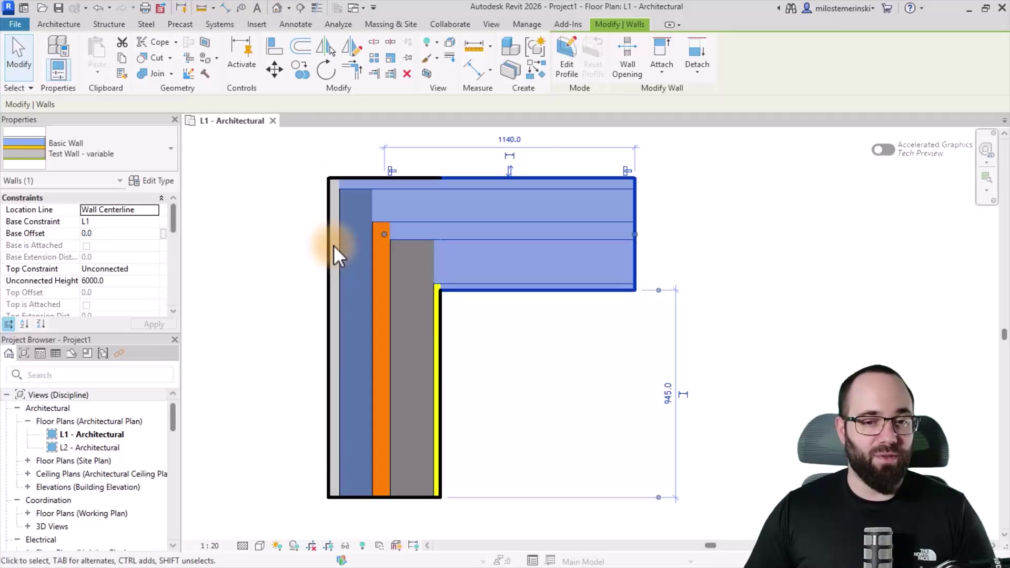
left_click(505, 332)
left_click(439, 347)
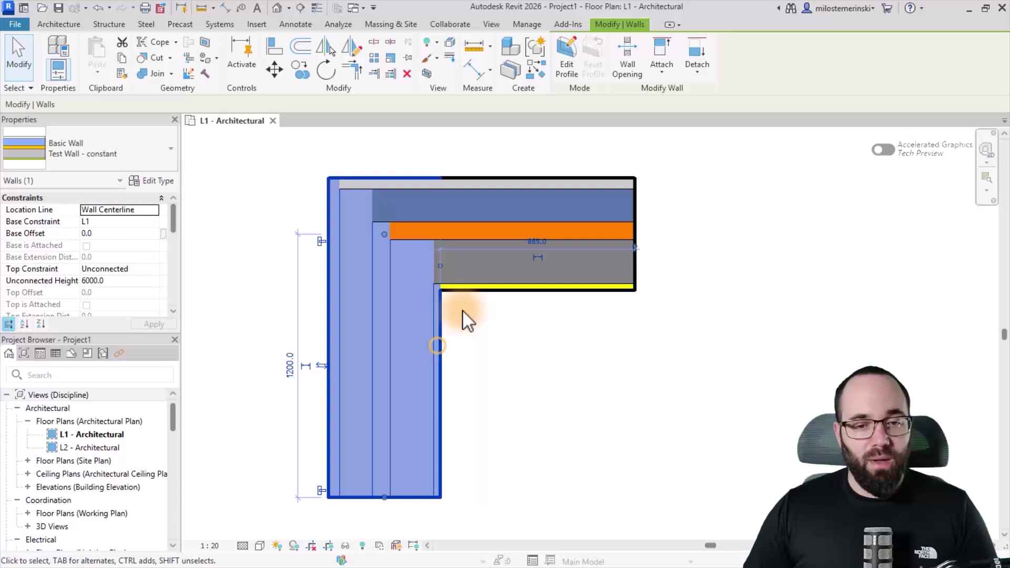
left_click(469, 292)
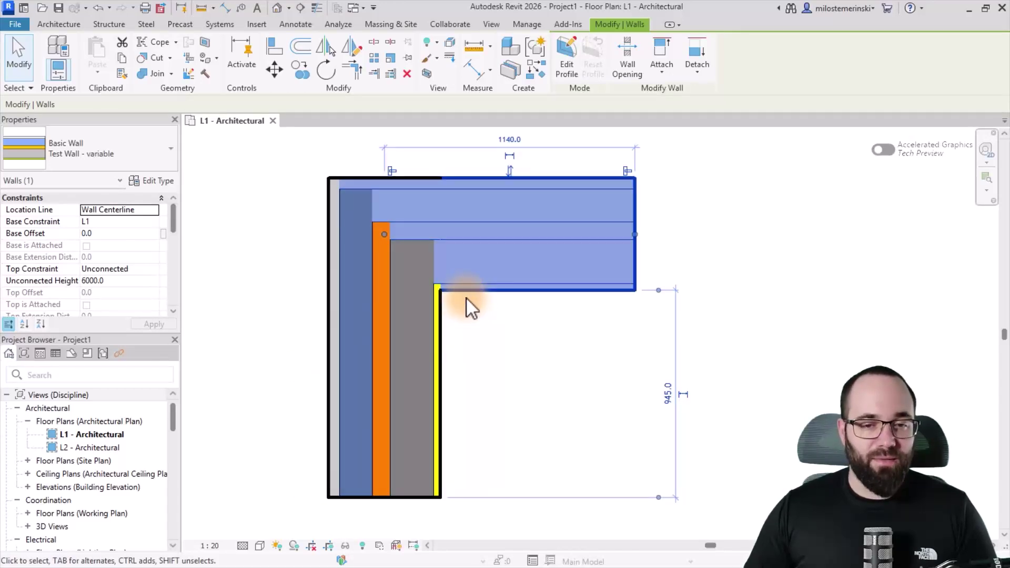
left_click(243, 547)
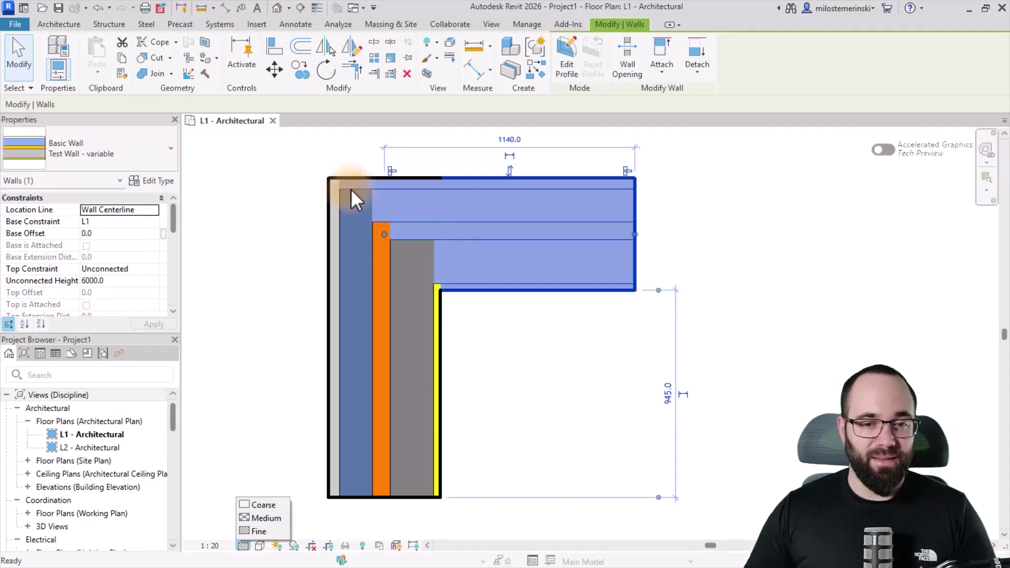
Review Test Wall - constant and Test Wall - variable, then select the horizontal Test Wall - variable.
left_click(442, 315)
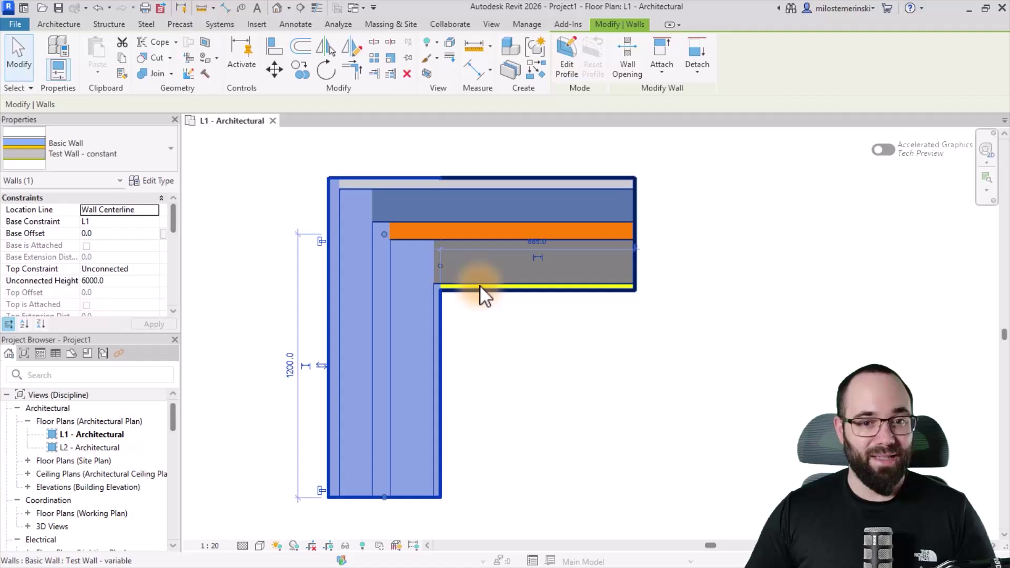
left_click(481, 303)
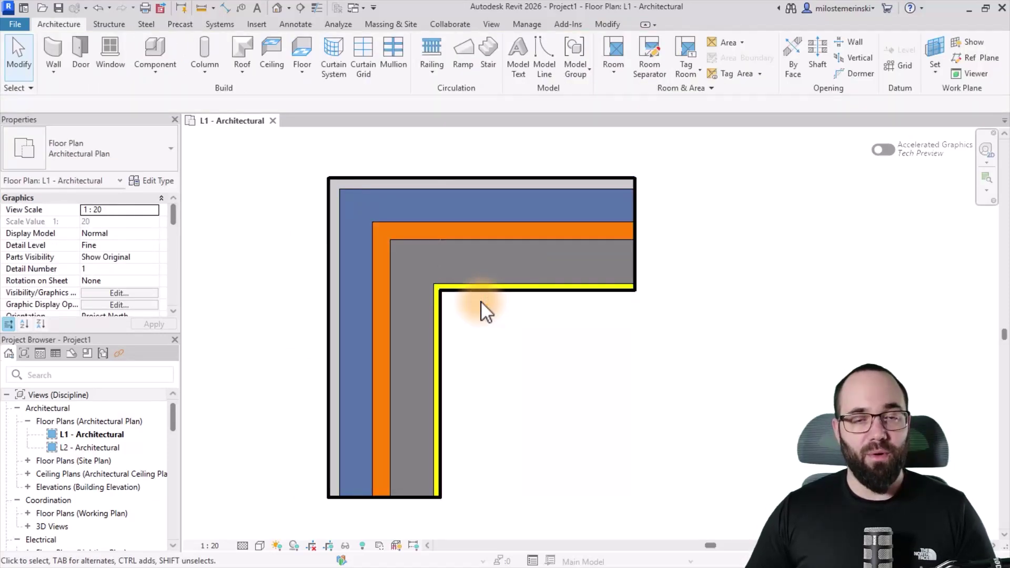
left_click(570, 273)
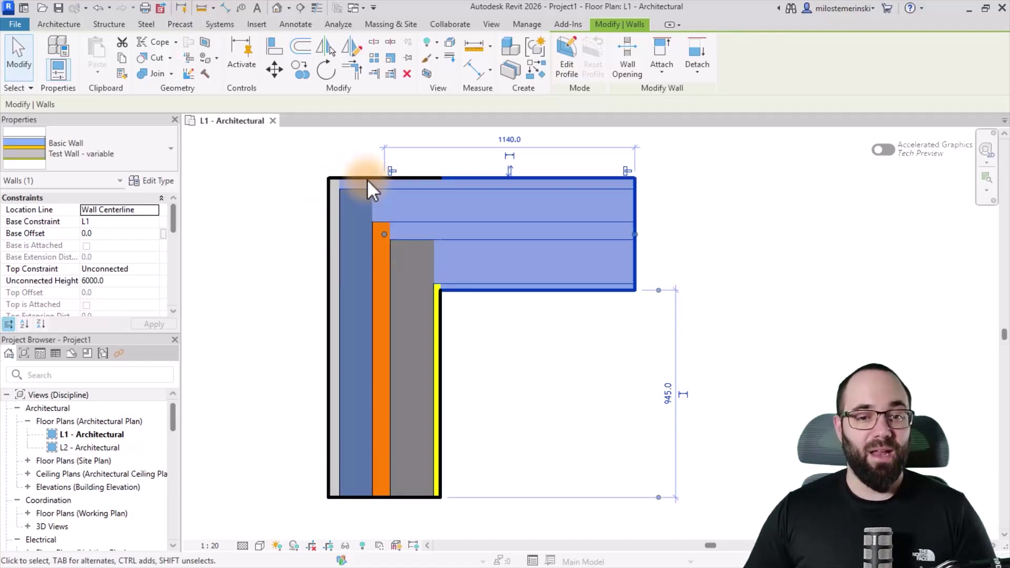
left_click(300, 214)
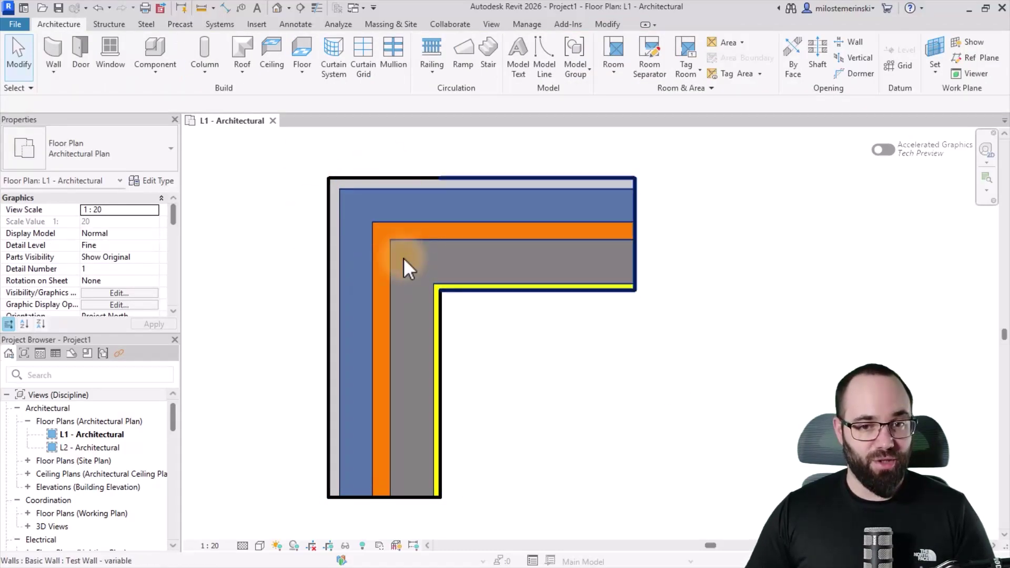
left_click(474, 287)
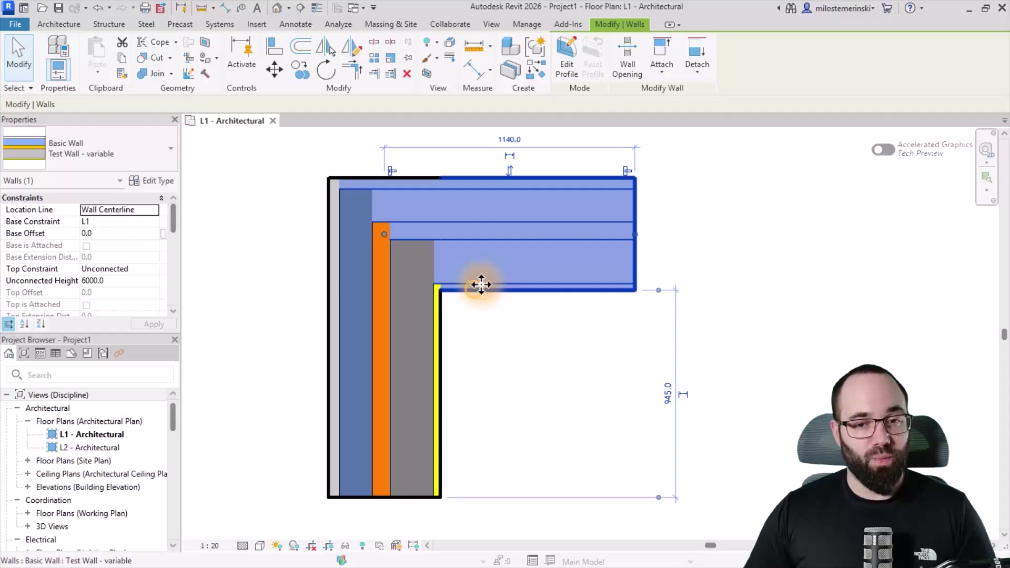
In Test Wall - variable's structure, set the Thermal/Air Layer and Substrate priorities to 4.
left_click(156, 185)
left_click_drag(256, 93, 417, 61)
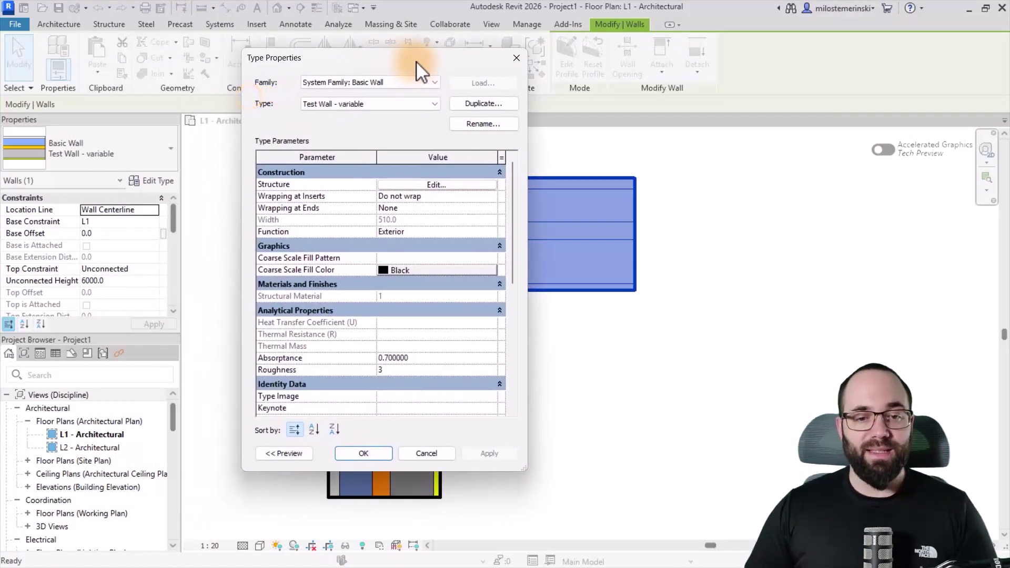
left_click(401, 183)
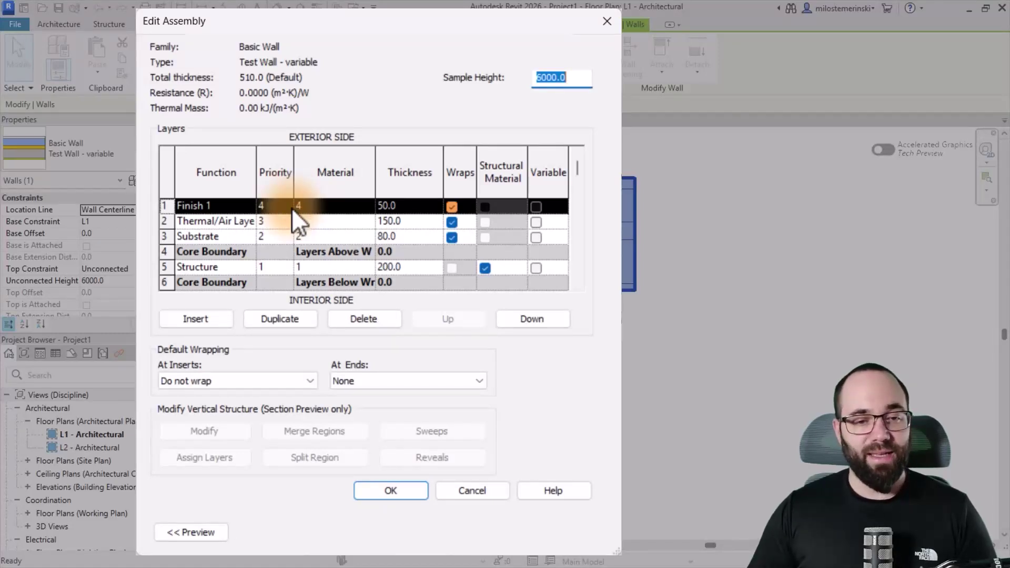
scroll(284, 233, "down", 2)
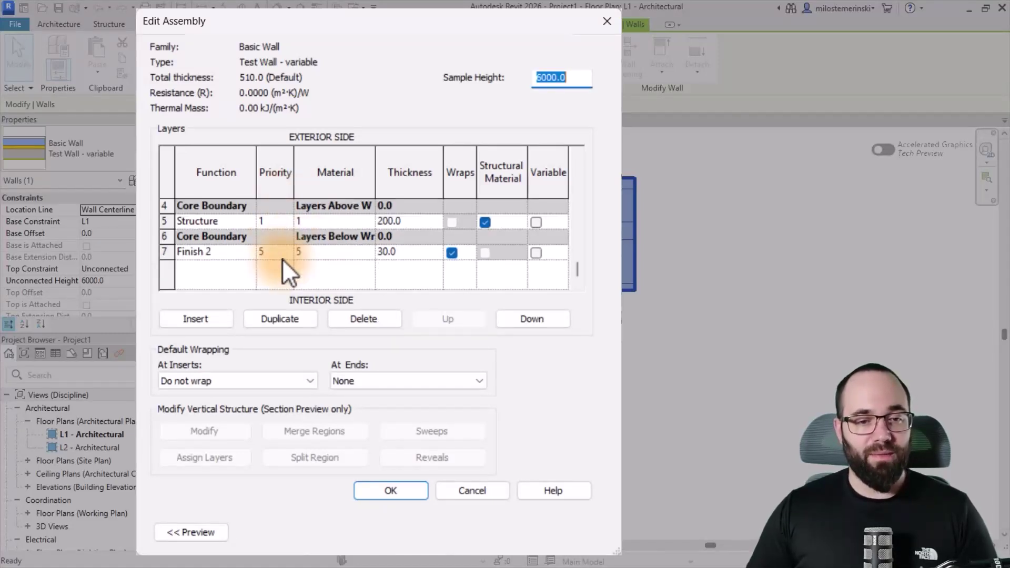
scroll(286, 264, "up", 2)
scroll(282, 229, "down", 2)
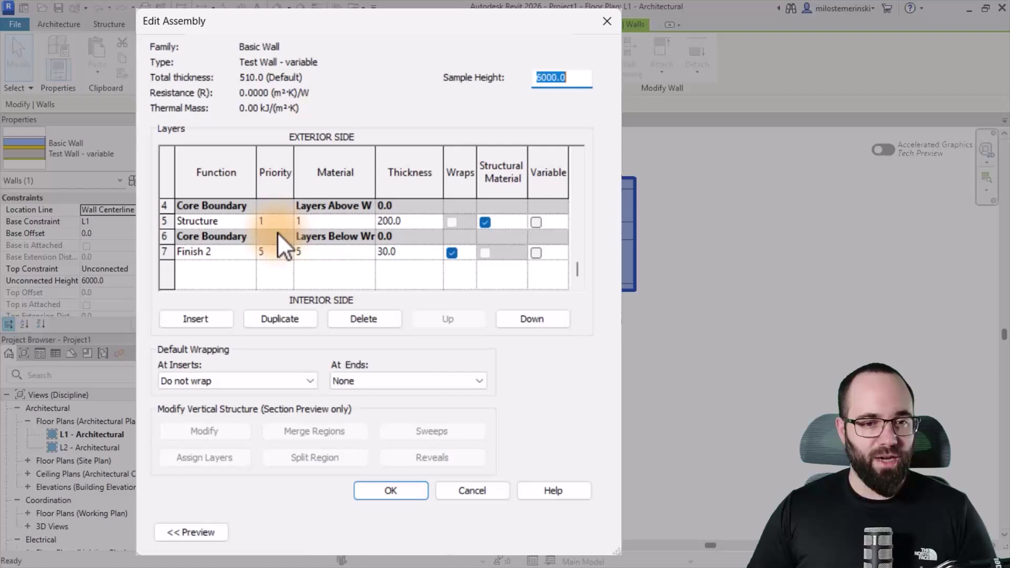
scroll(278, 232, "up", 2)
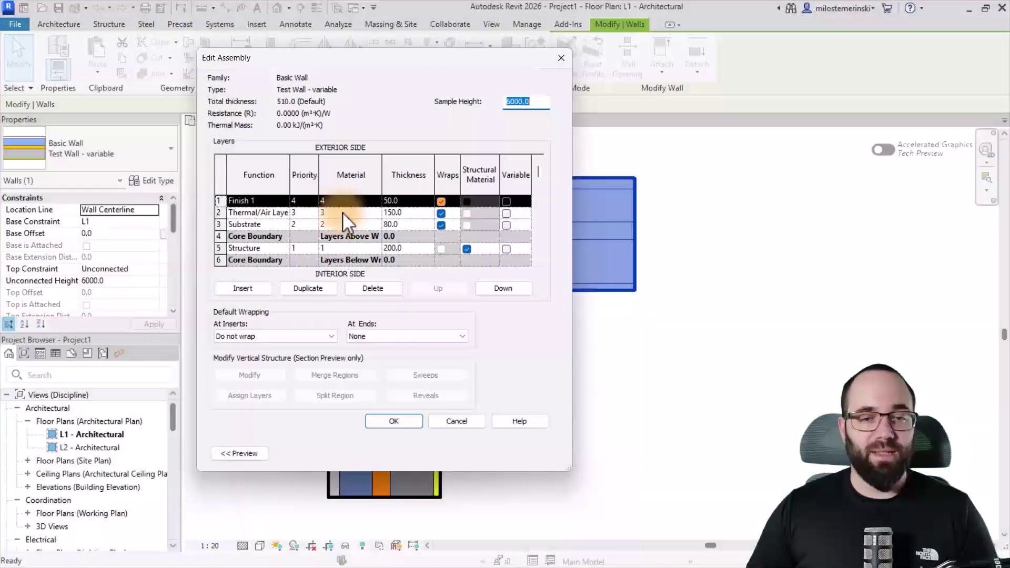
mouse_move(380, 55)
left_mouse_down()
mouse_move(123, 164)
mouse_move(377, 79)
left_mouse_up()
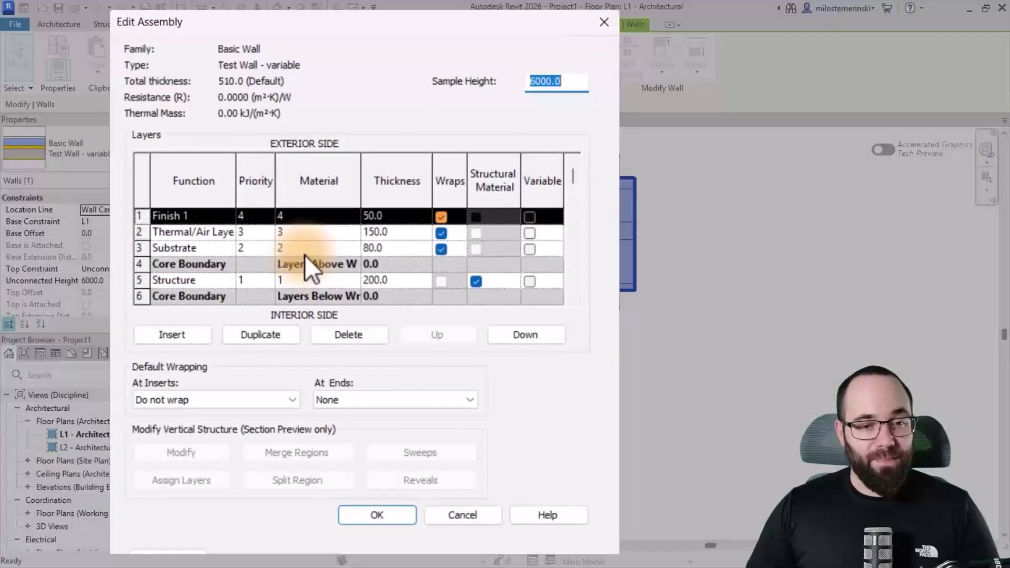
scroll(312, 221, "down", 3)
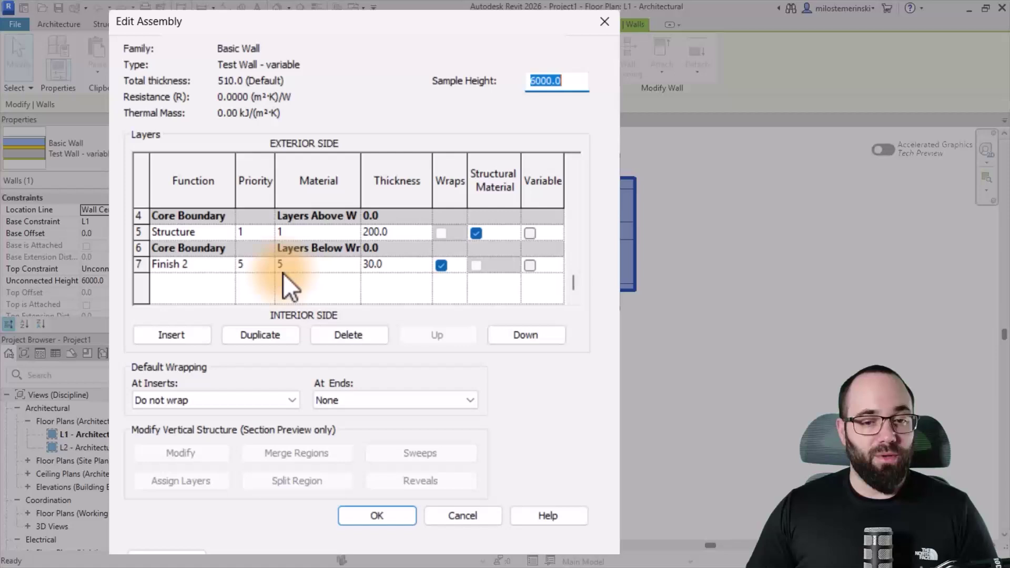
scroll(284, 273, "up", 3)
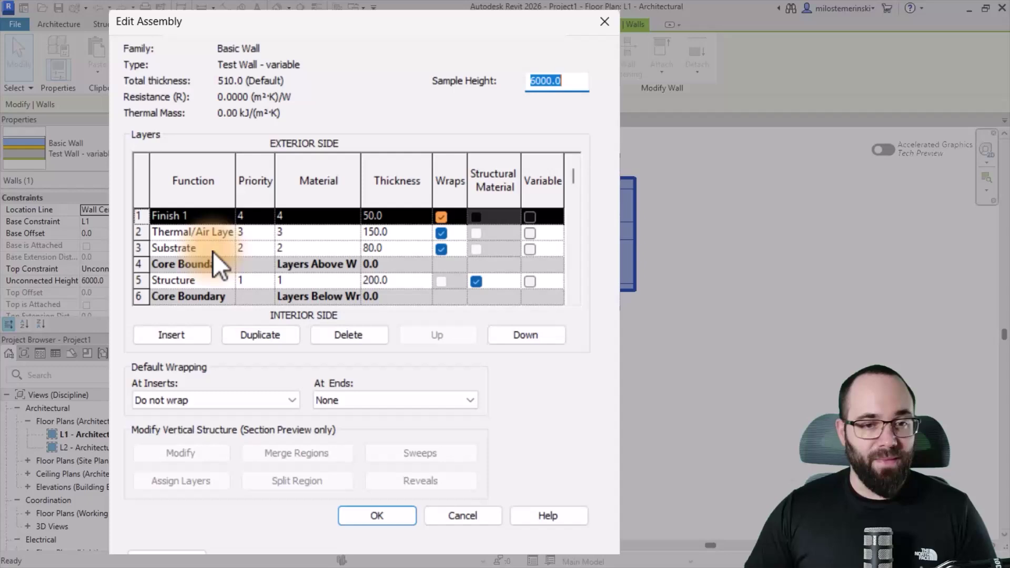
left_click(267, 231)
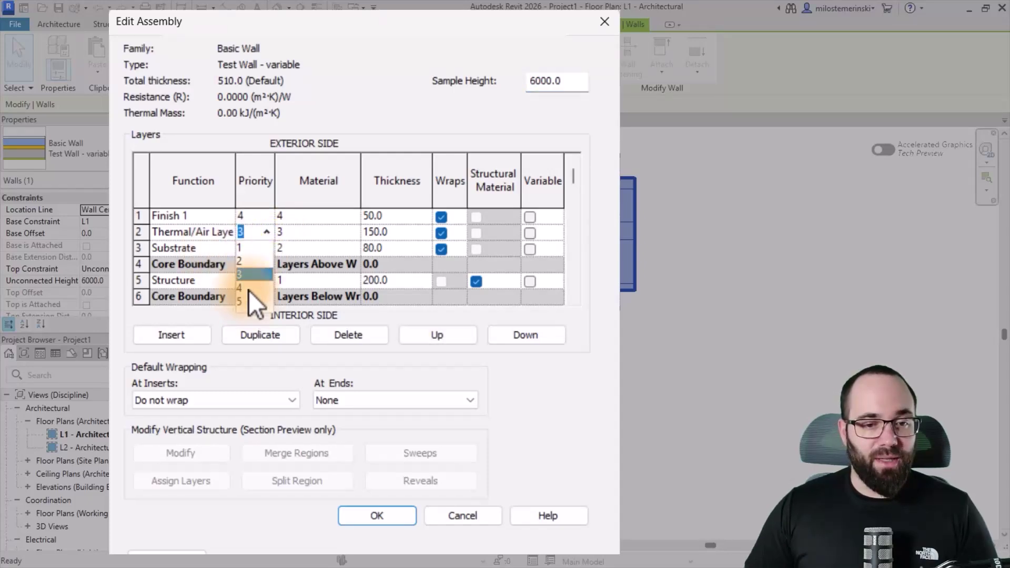
left_click(248, 291)
left_click(267, 249)
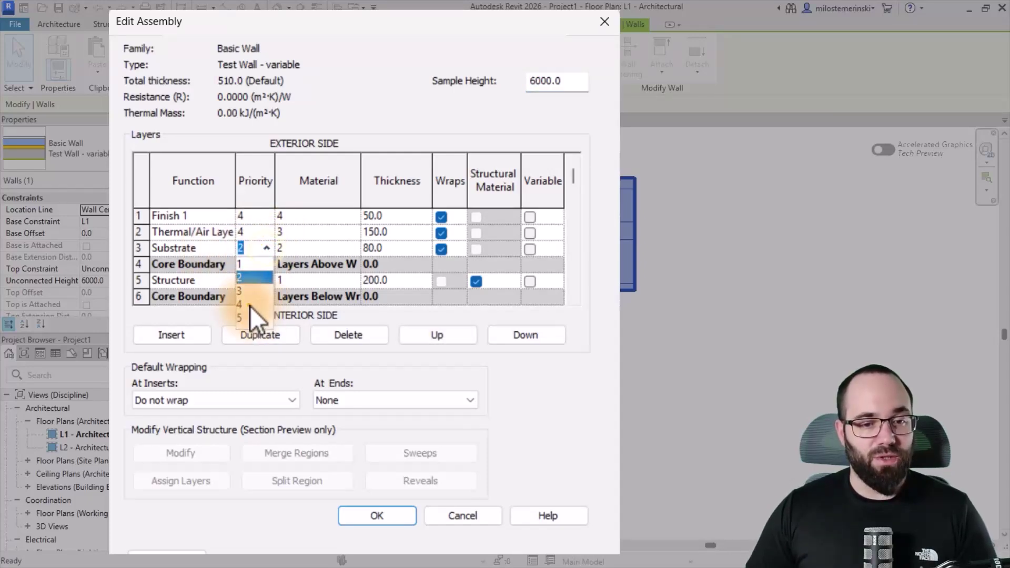
left_click(250, 306)
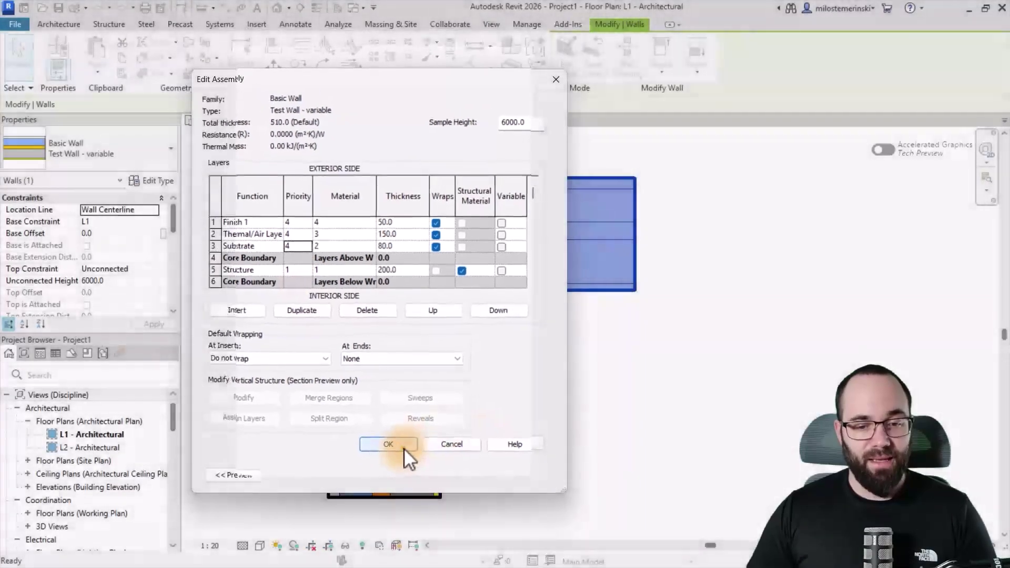
left_click(404, 447)
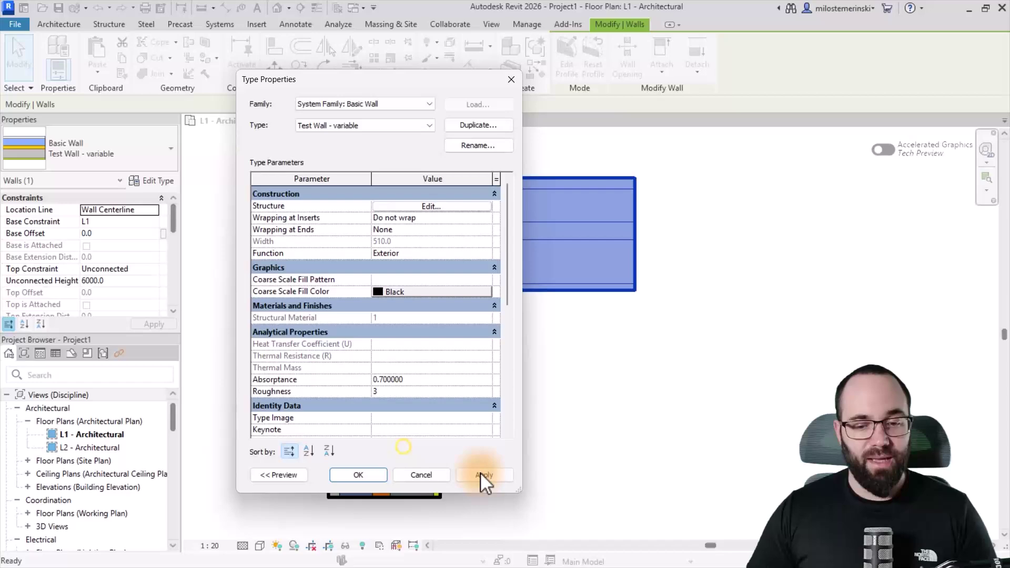
Apply the Type Properties changes and deselect to inspect the redrawn corner join.
left_click(370, 474)
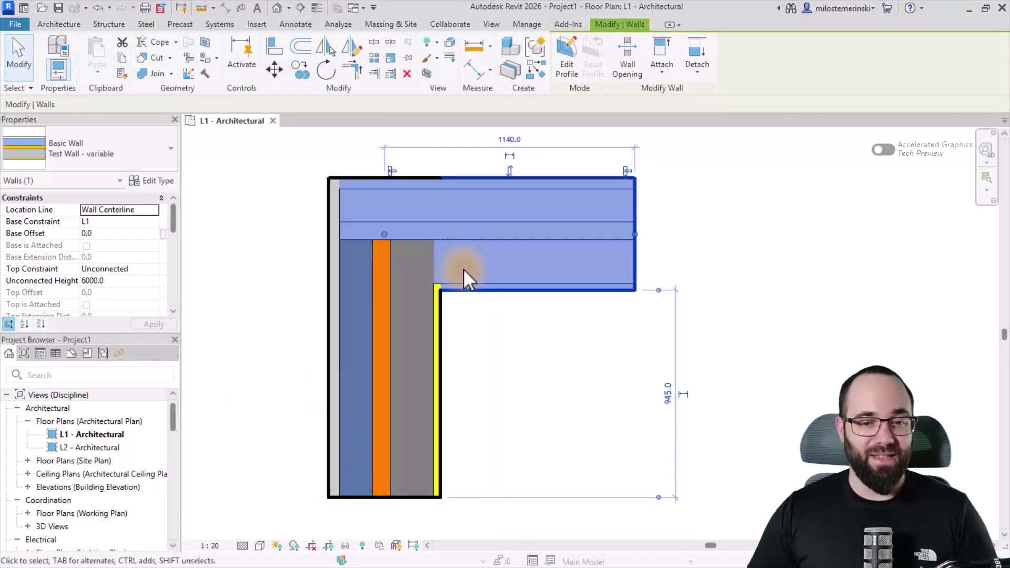
left_click(508, 316)
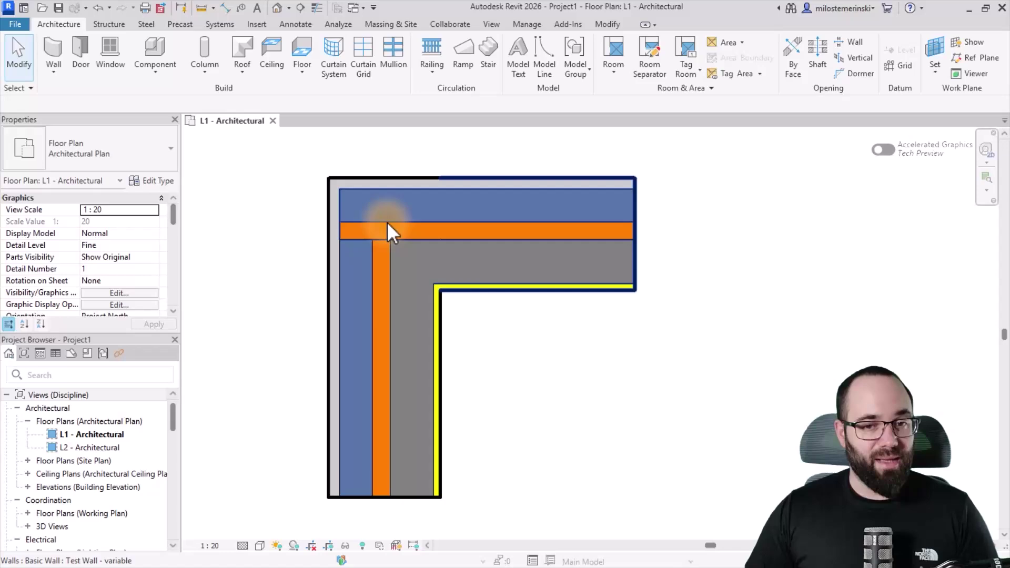
Set Finish 1, Thermal/Air Layer and Substrate priorities to 2 in Test Wall - variable's structure.
left_click(512, 186)
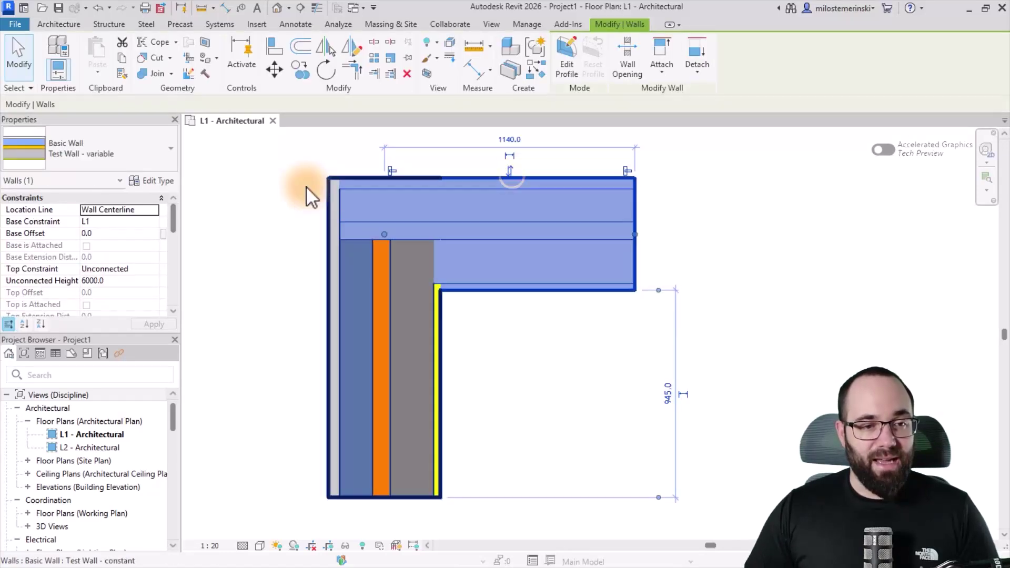
left_click(164, 183)
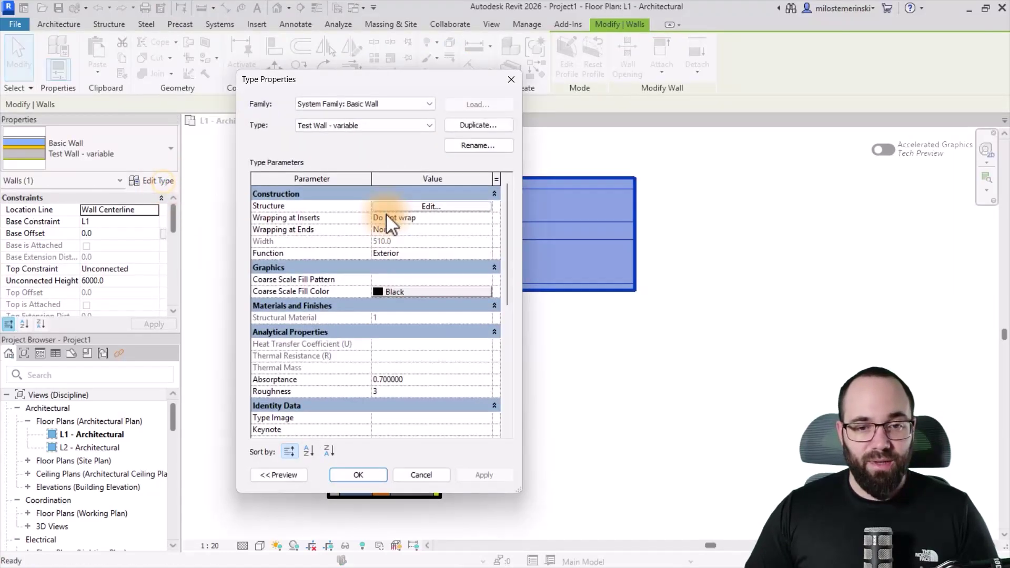
left_click(393, 208)
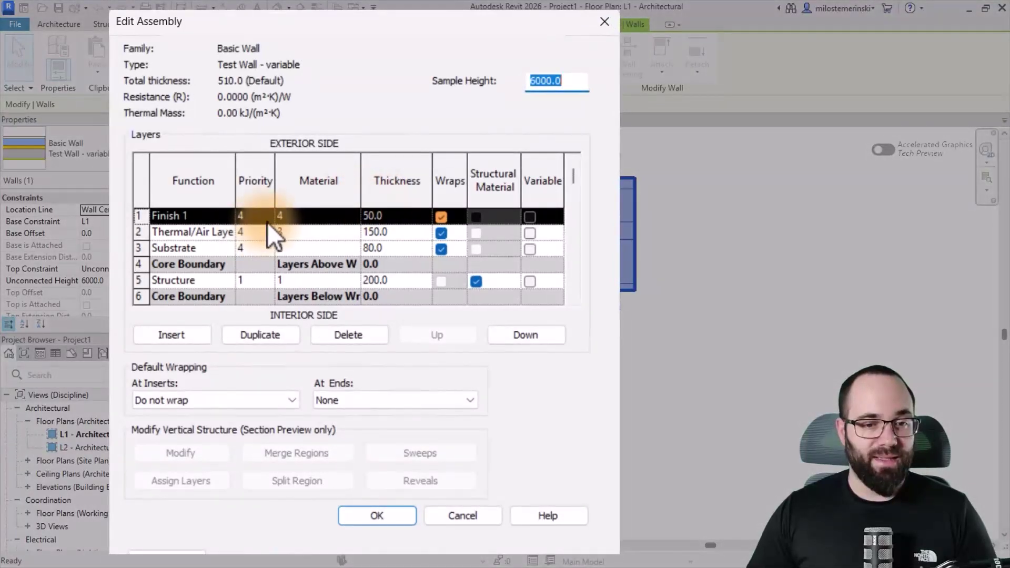
left_click(270, 219)
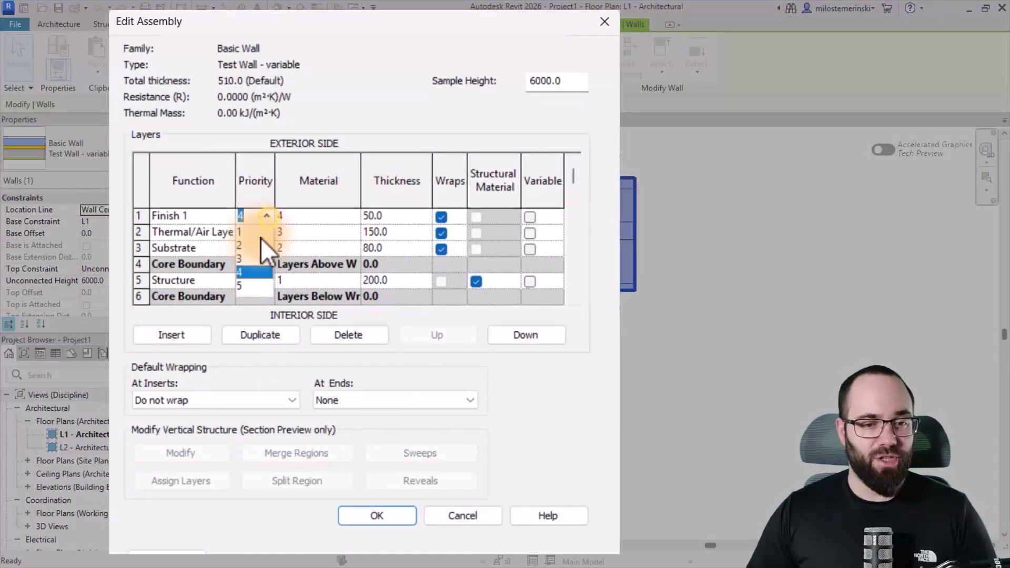
left_click(255, 248)
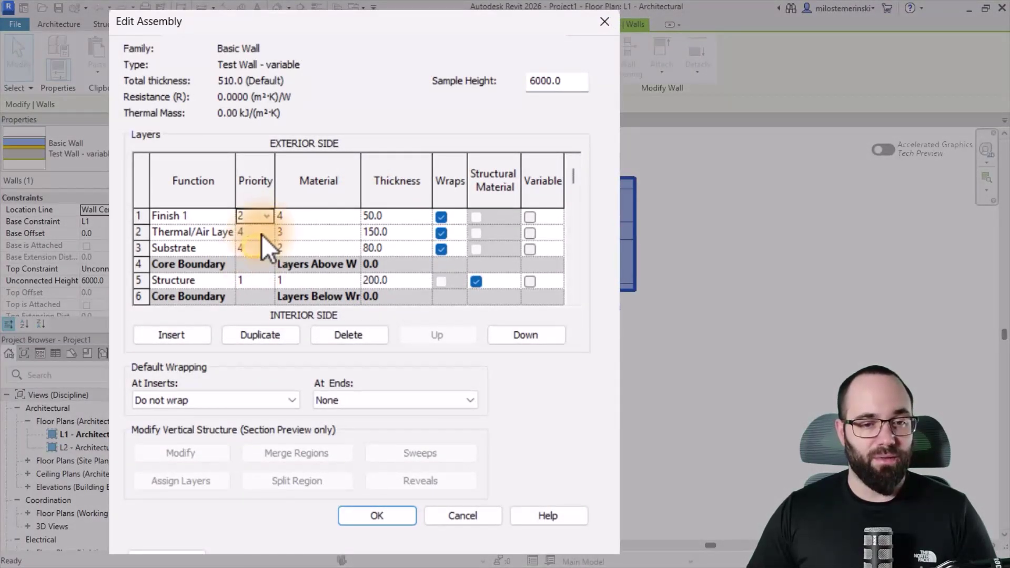
left_click(262, 235)
left_click(252, 262)
left_click(275, 247)
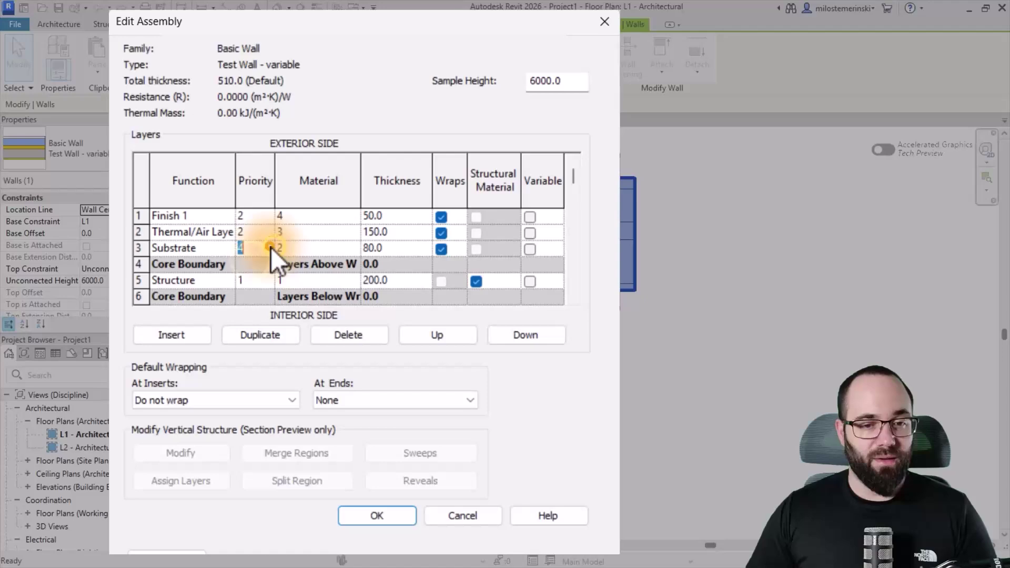
left_click(271, 246)
left_click(254, 282)
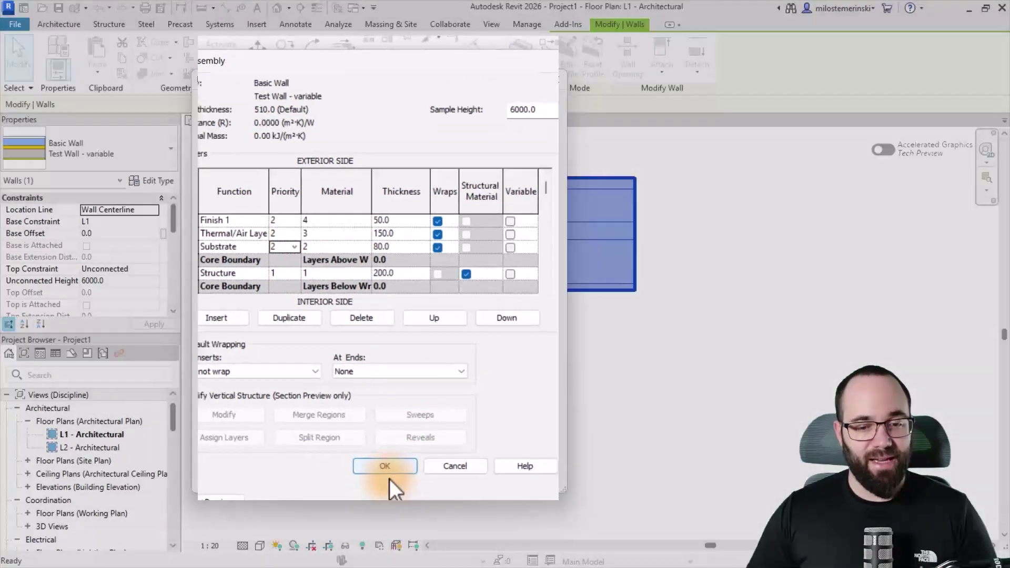
Apply the priority 2 changes, close Type Properties, and deselect to view the corner.
left_click(377, 515)
left_click(484, 475)
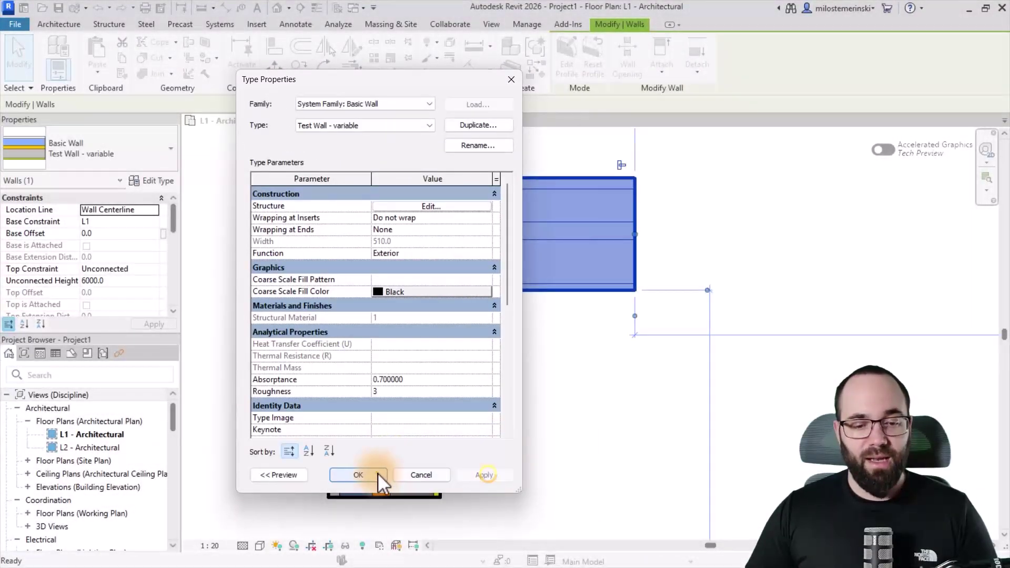
left_click(363, 474)
left_click(504, 310)
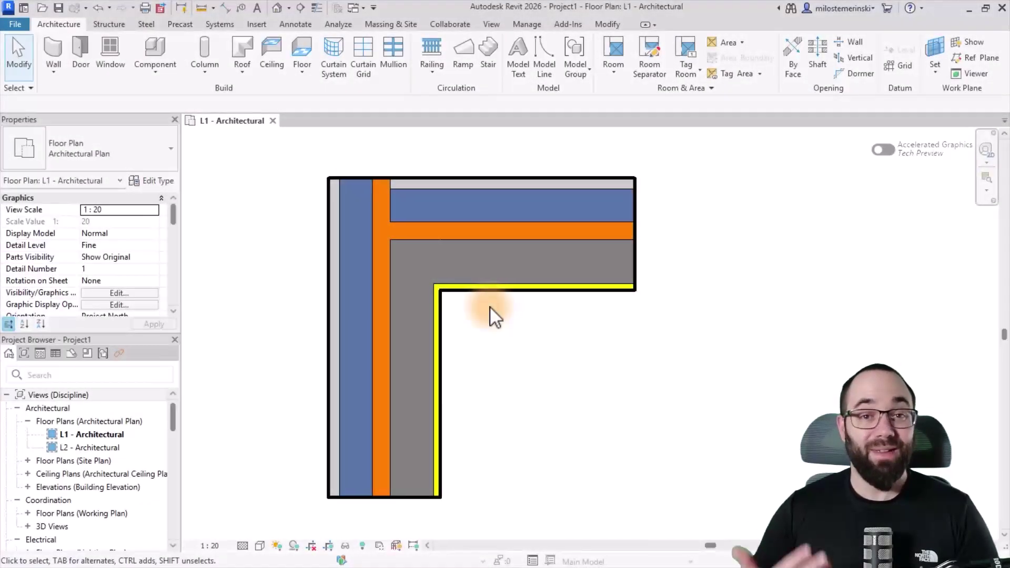
Pick the wall corner with Wall Joins and cycle through its first join arrangements.
left_click(607, 24)
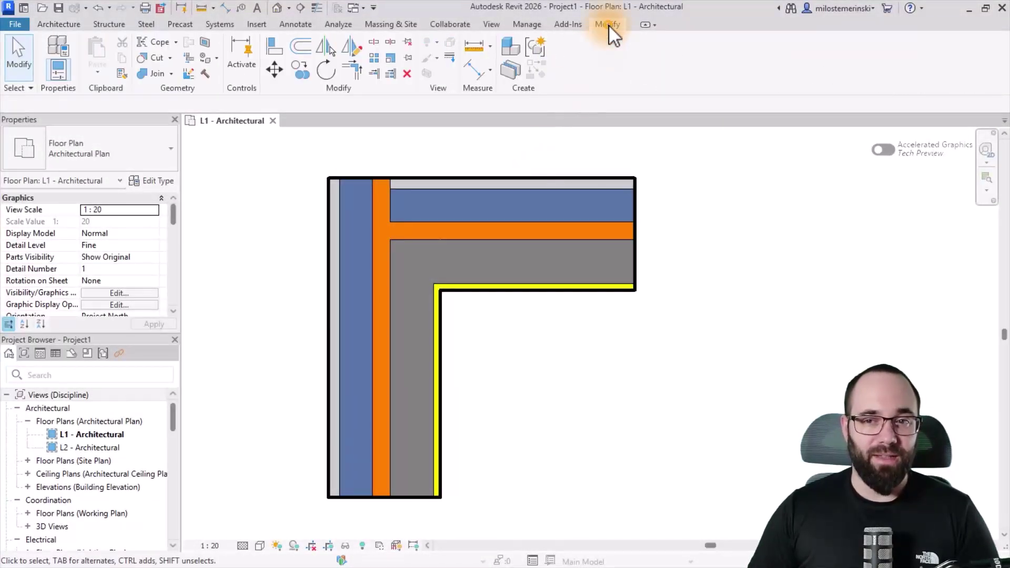
left_click(187, 77)
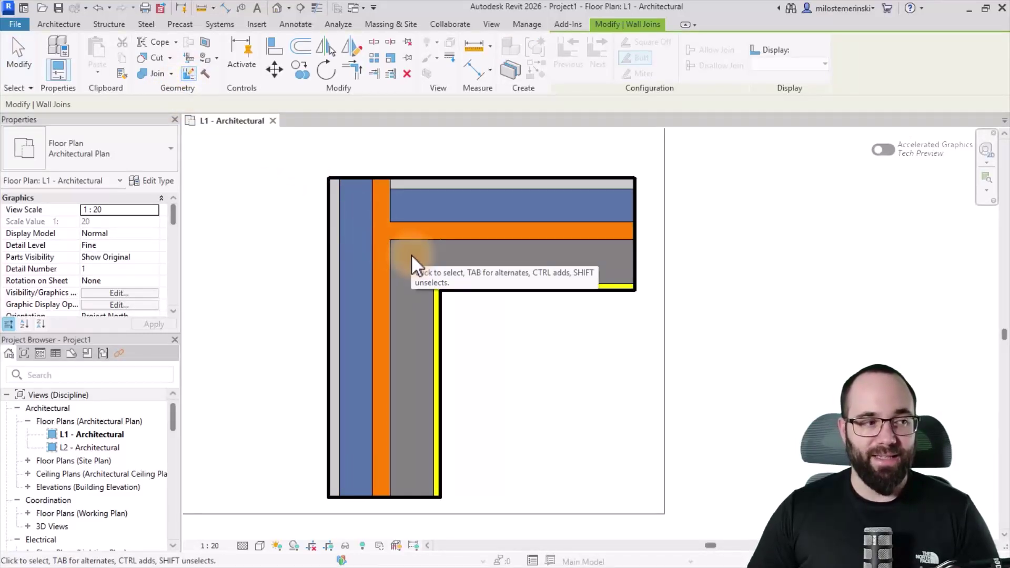
scroll(408, 264, "down", 2)
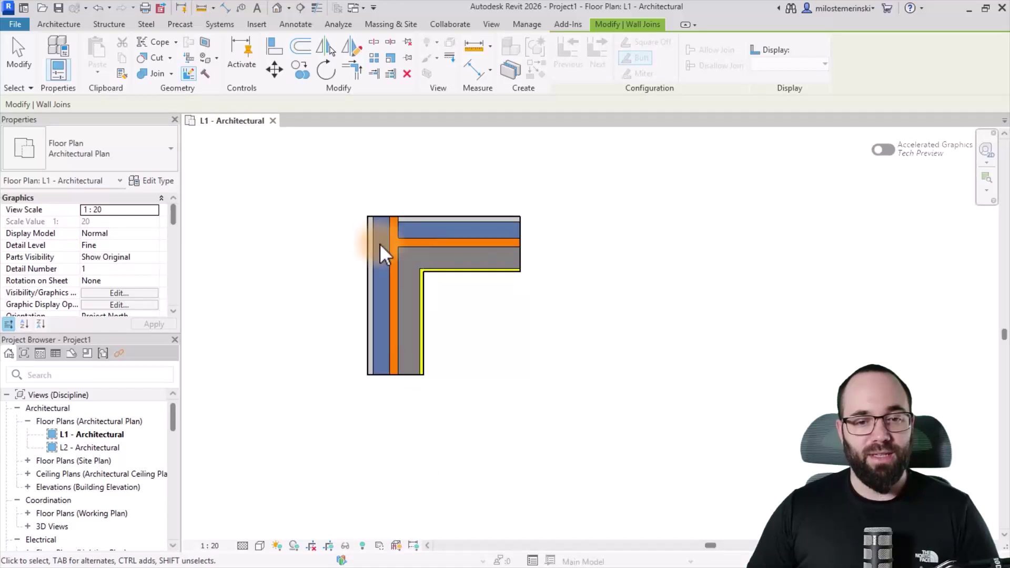
left_click(391, 252)
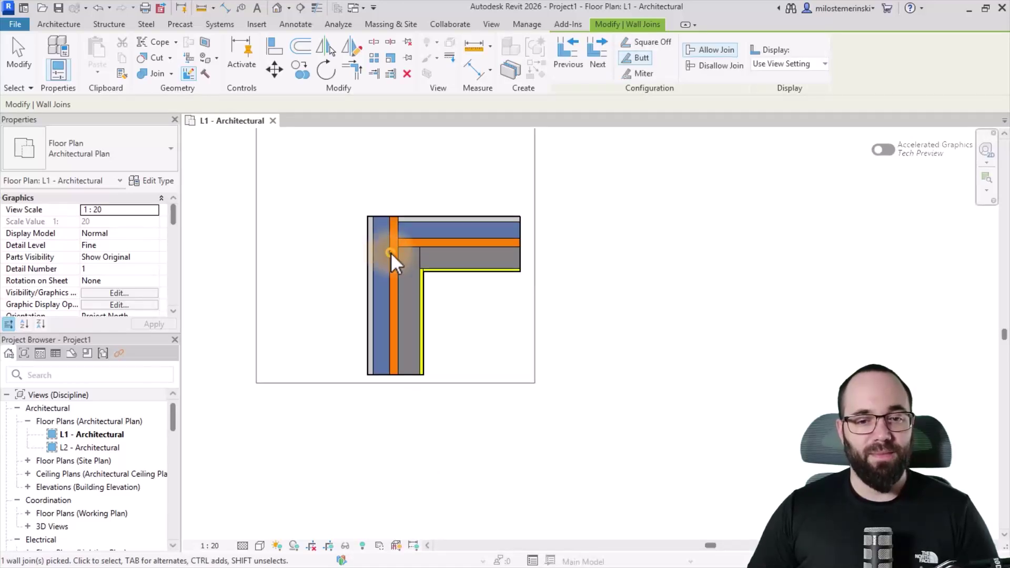
scroll(421, 229, "up", 2)
left_click(420, 228)
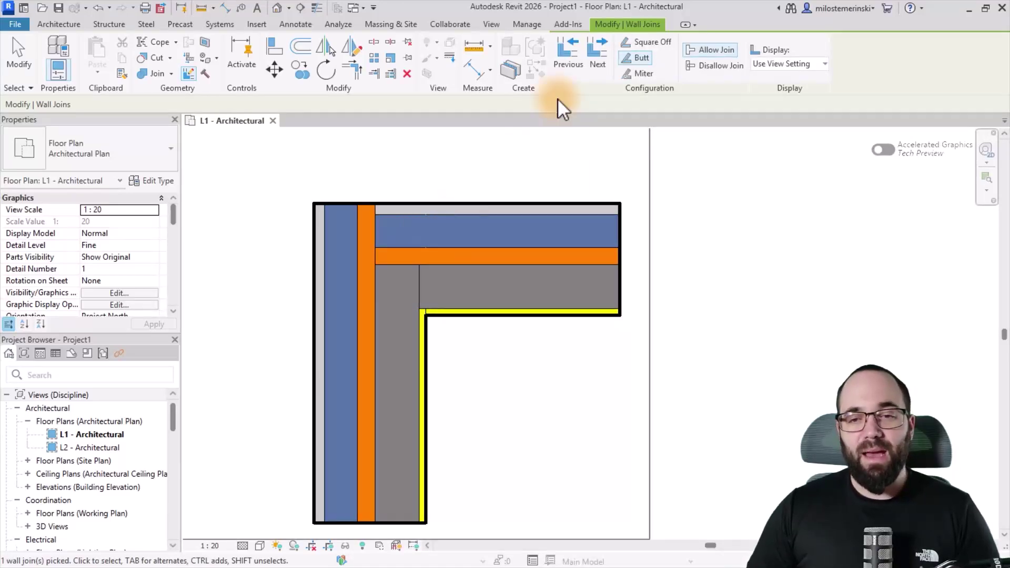
left_click(607, 56)
left_click(605, 58)
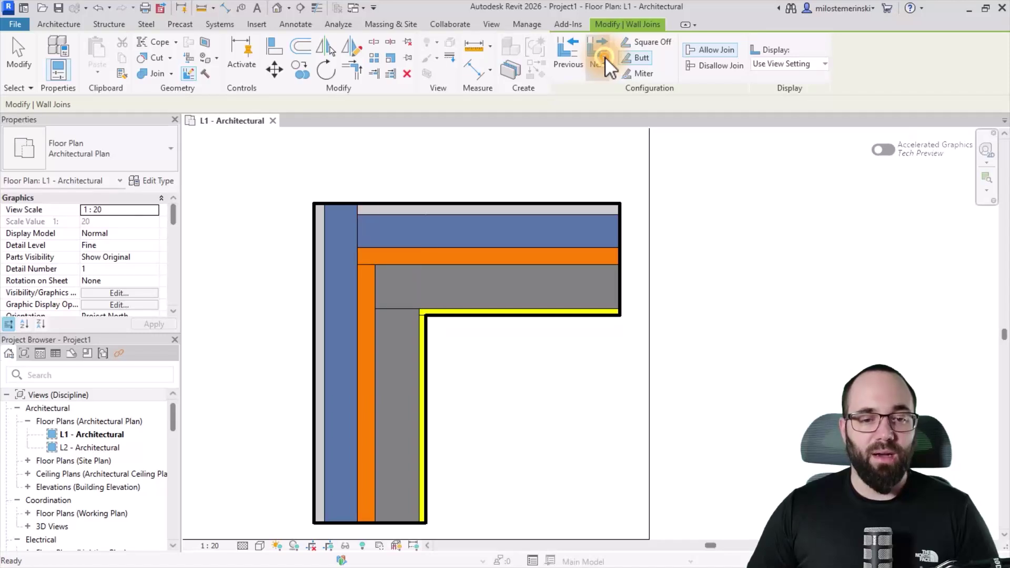
left_click(606, 58)
left_click(605, 57)
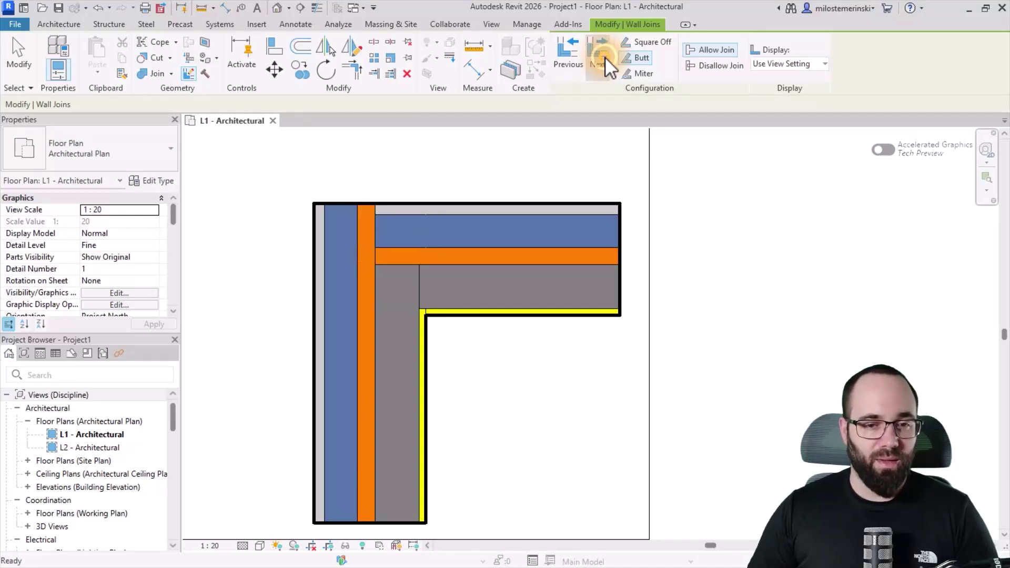
left_click(606, 57)
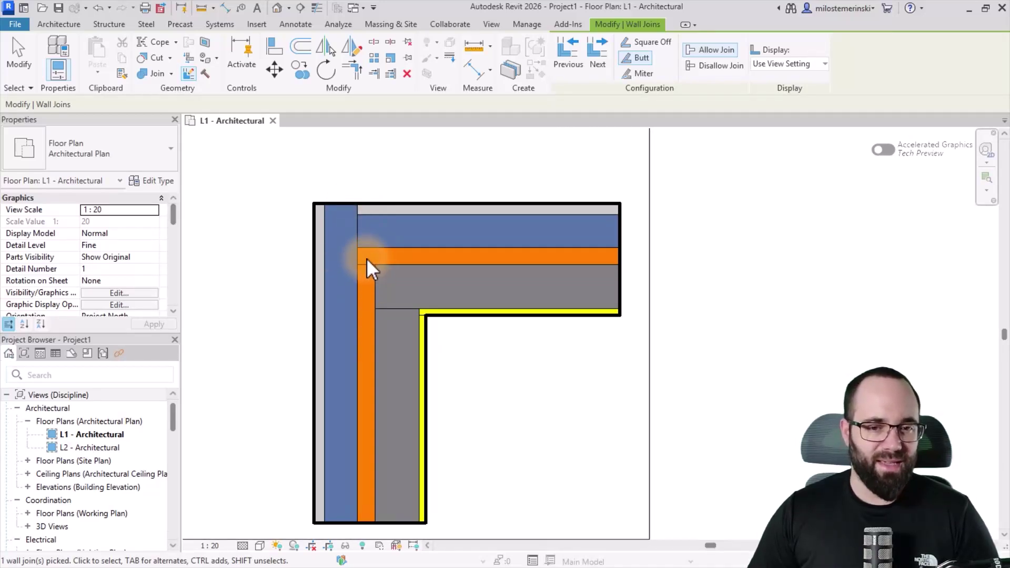
Keep cycling the corner's join arrangements until the vertical wall's orange layer reaches the top.
left_click(588, 61)
left_click(588, 61)
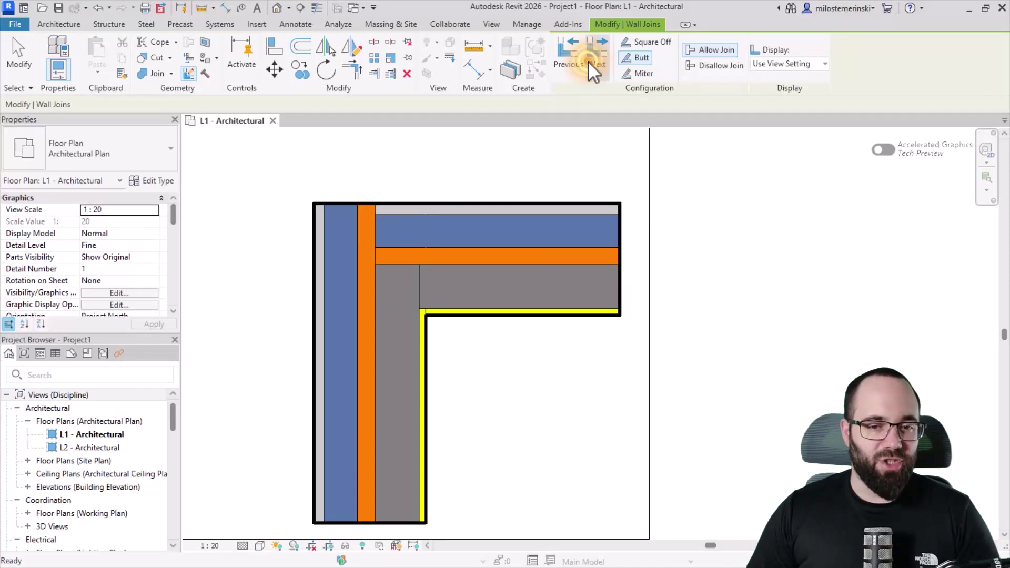
left_click(589, 61)
left_click(588, 61)
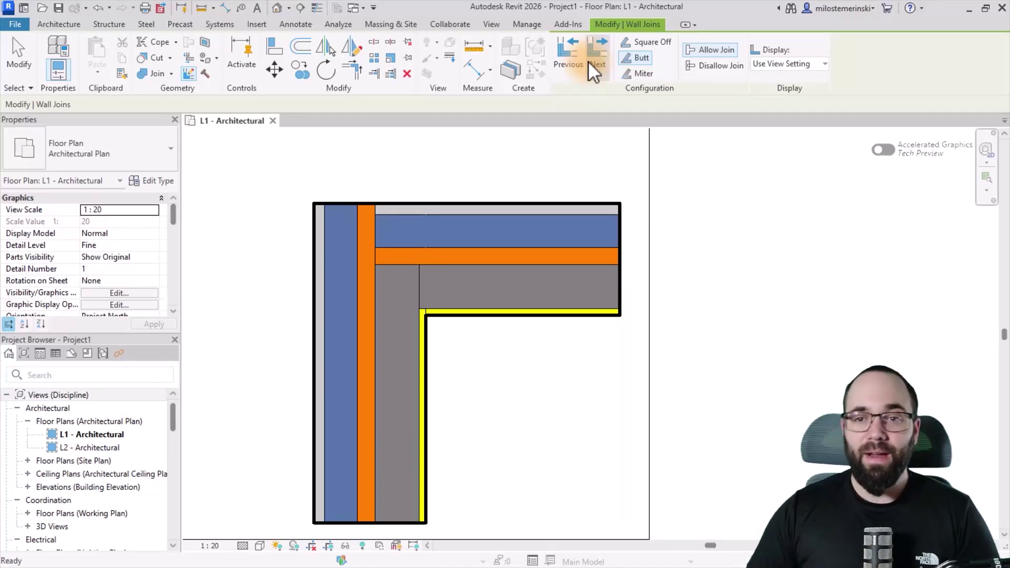
left_click(588, 60)
left_click(598, 66)
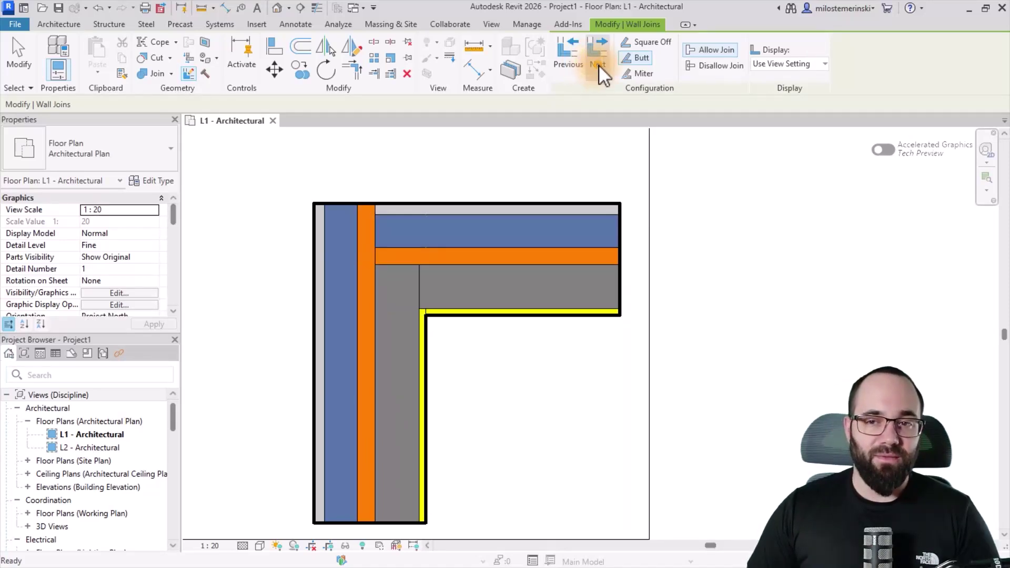
left_click(599, 65)
left_click(599, 65)
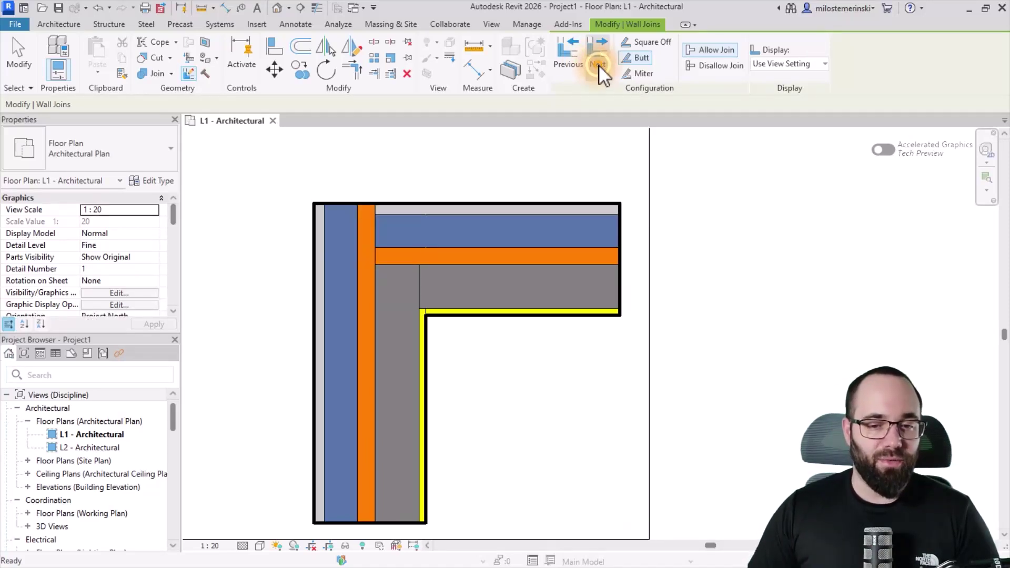
left_click(599, 65)
left_click(599, 65)
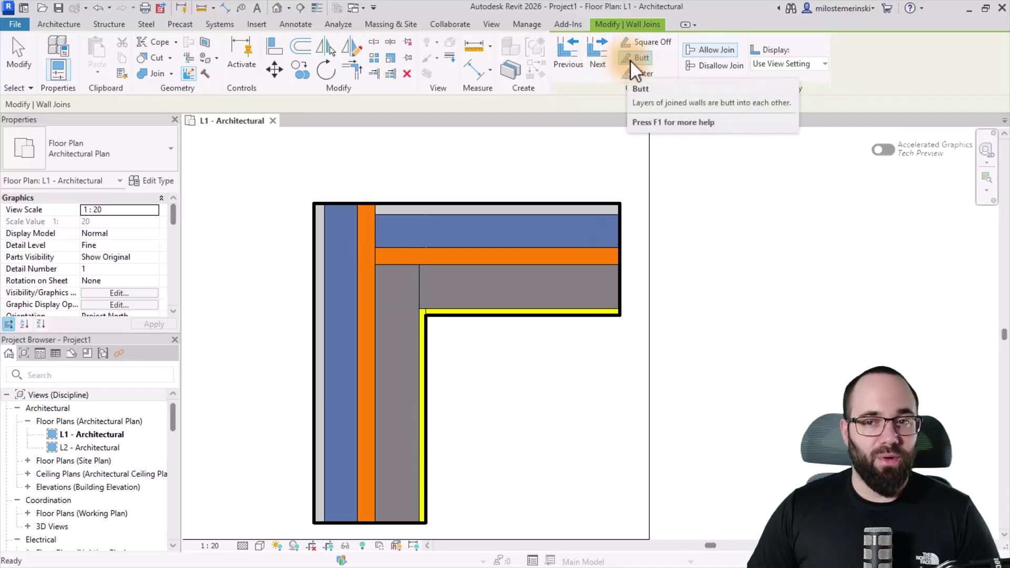
Try the corner as Miter and Square Off, then return it to Butt.
left_click(648, 78)
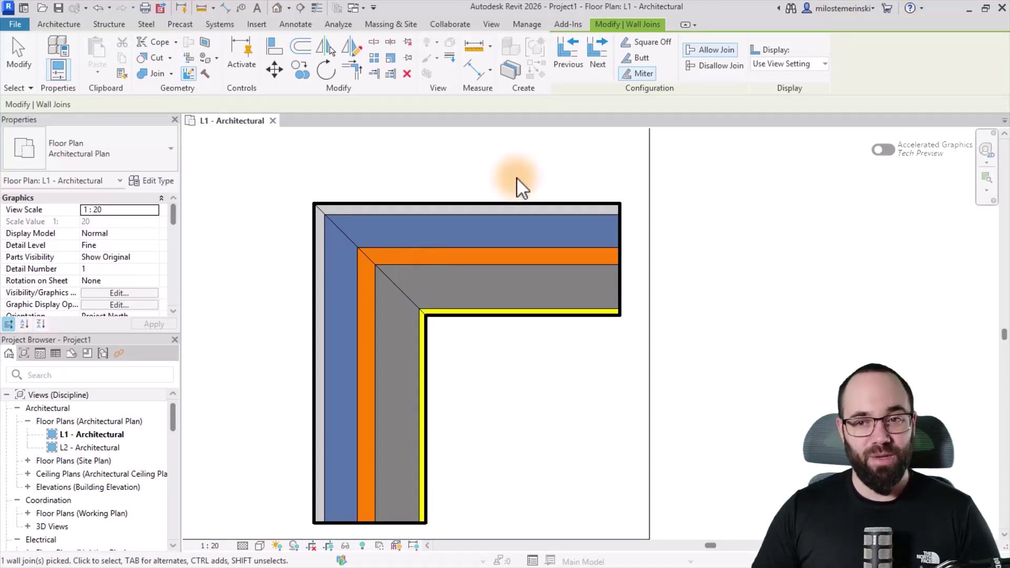
left_click(629, 62)
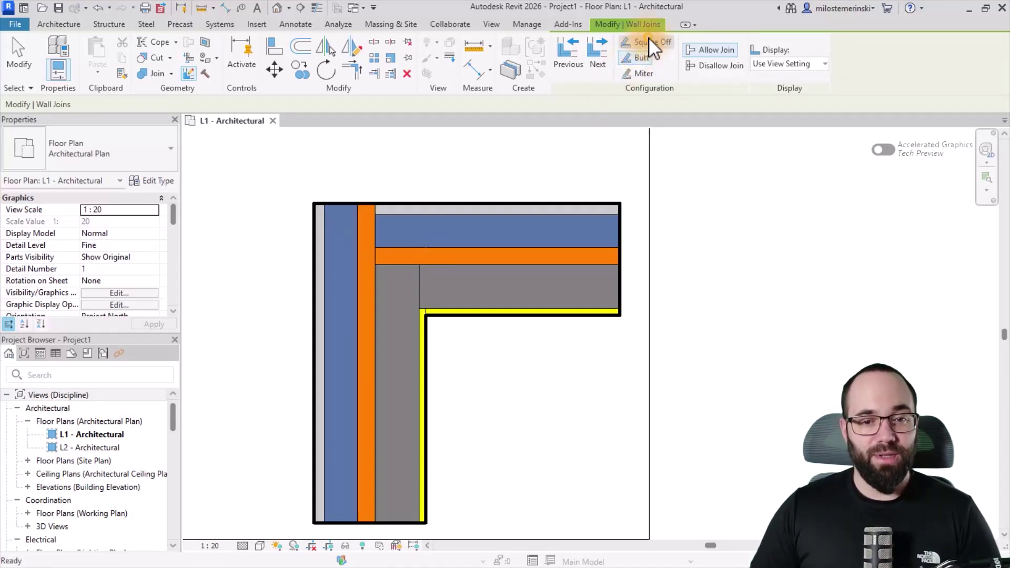
left_click(585, 57)
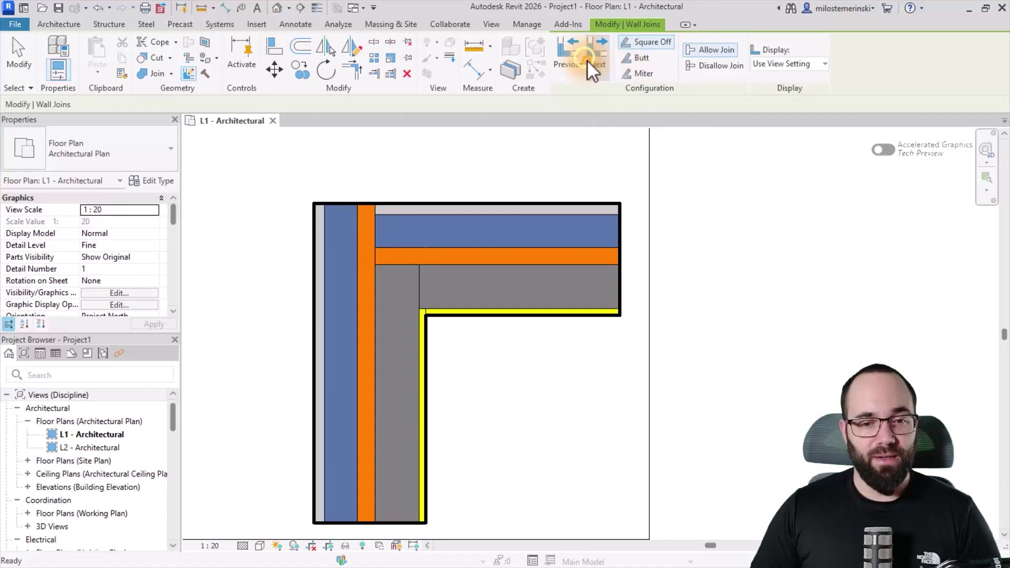
left_click(587, 60)
left_click(643, 58)
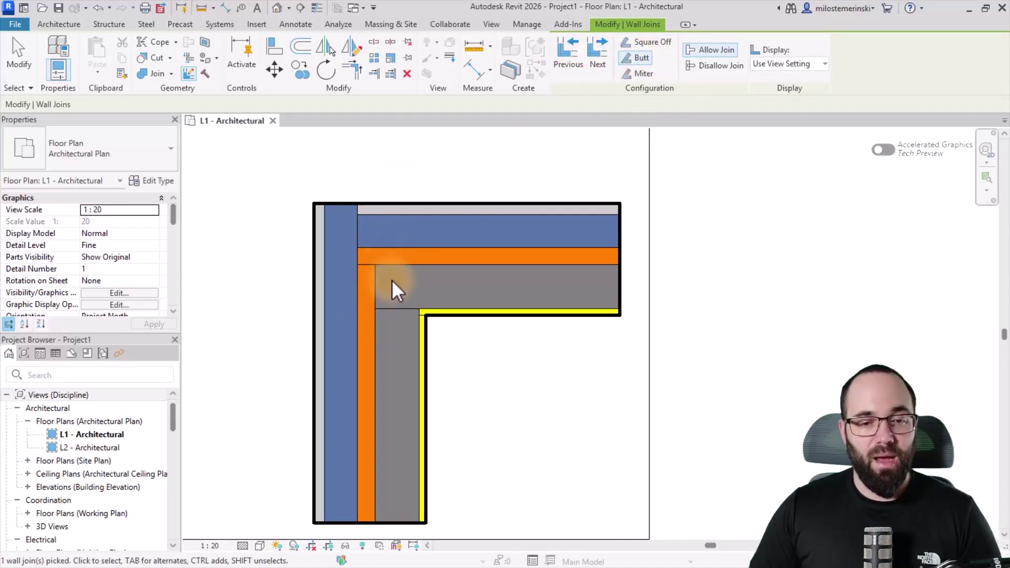
left_click(787, 66)
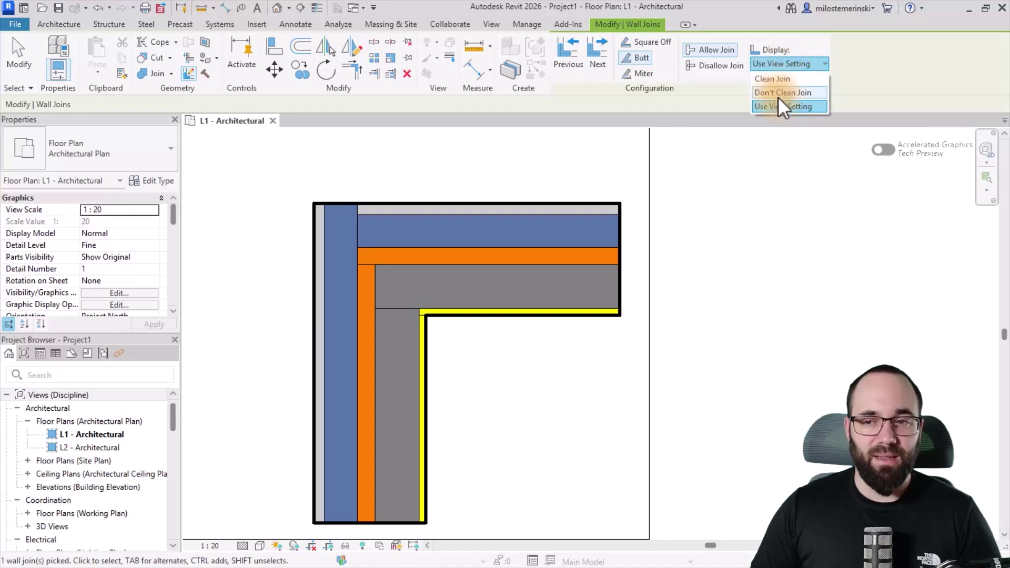
left_click(763, 93)
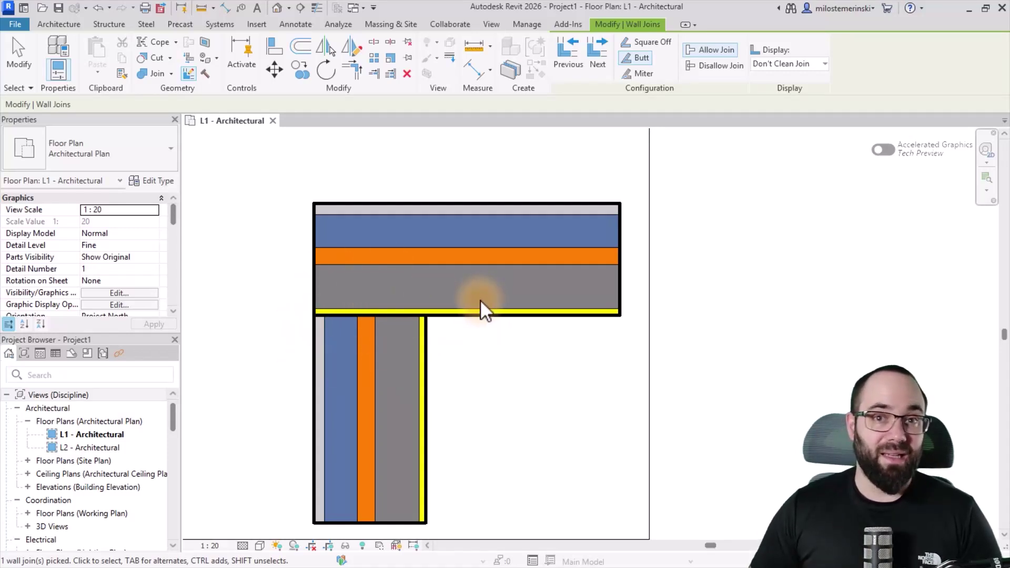
left_click(771, 61)
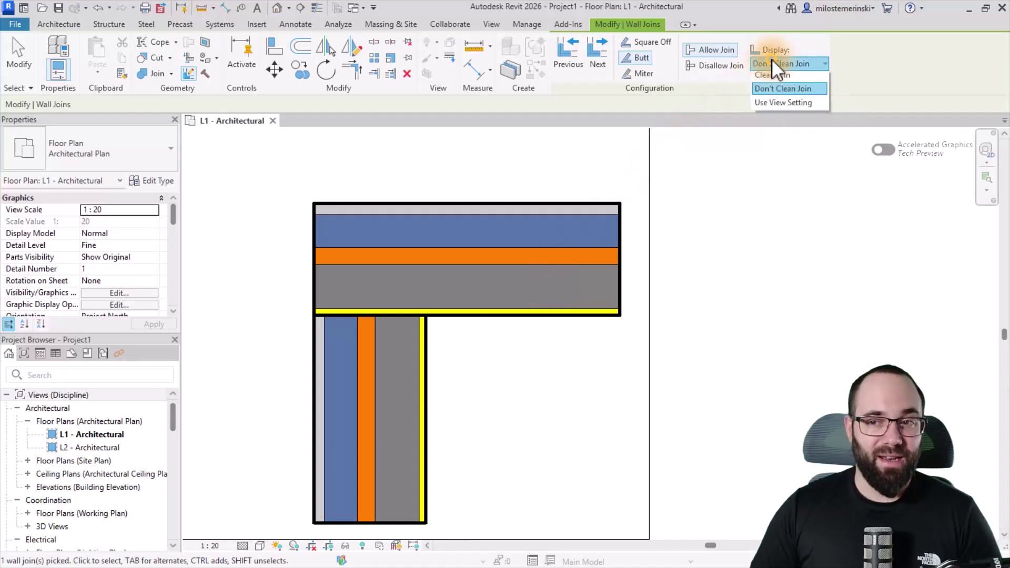
left_click(771, 76)
left_click(776, 70)
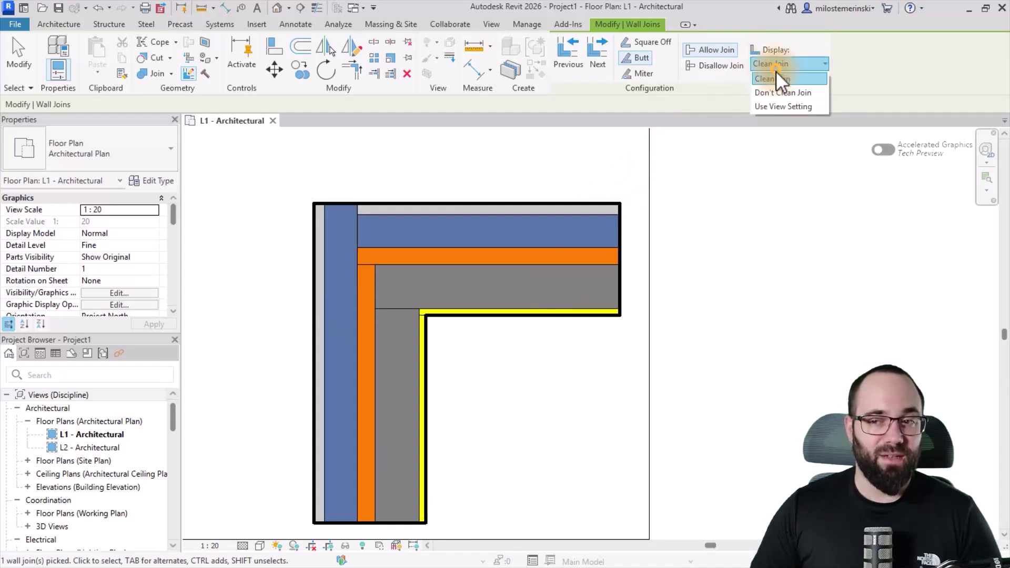
left_click(781, 105)
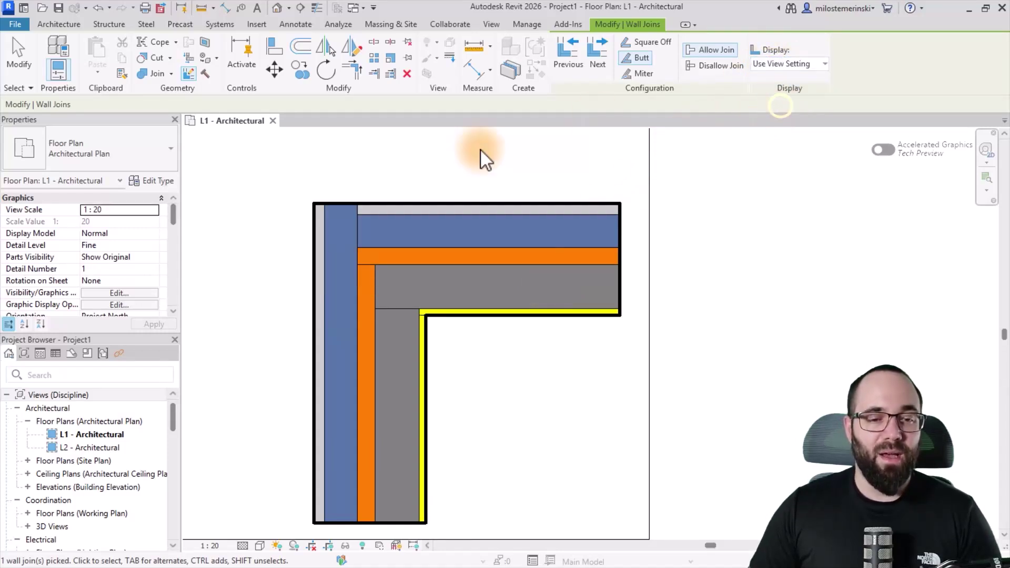
left_click(281, 247)
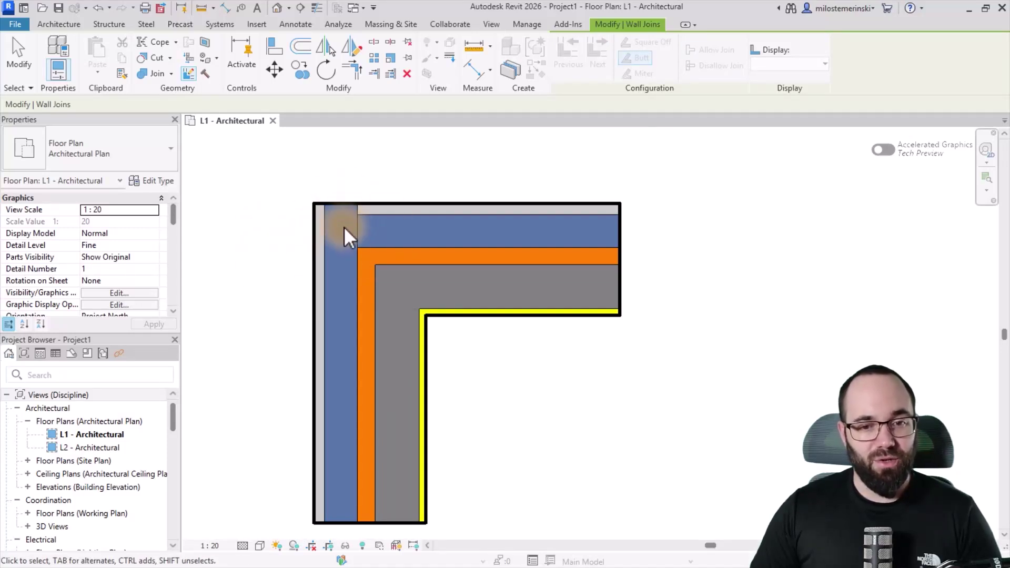
left_click(375, 256)
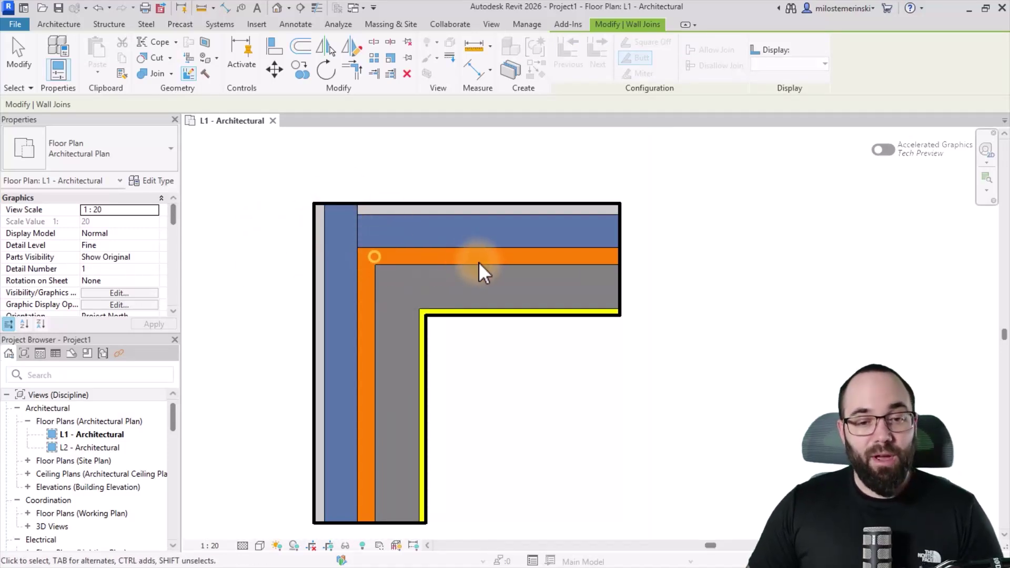
left_click(479, 263)
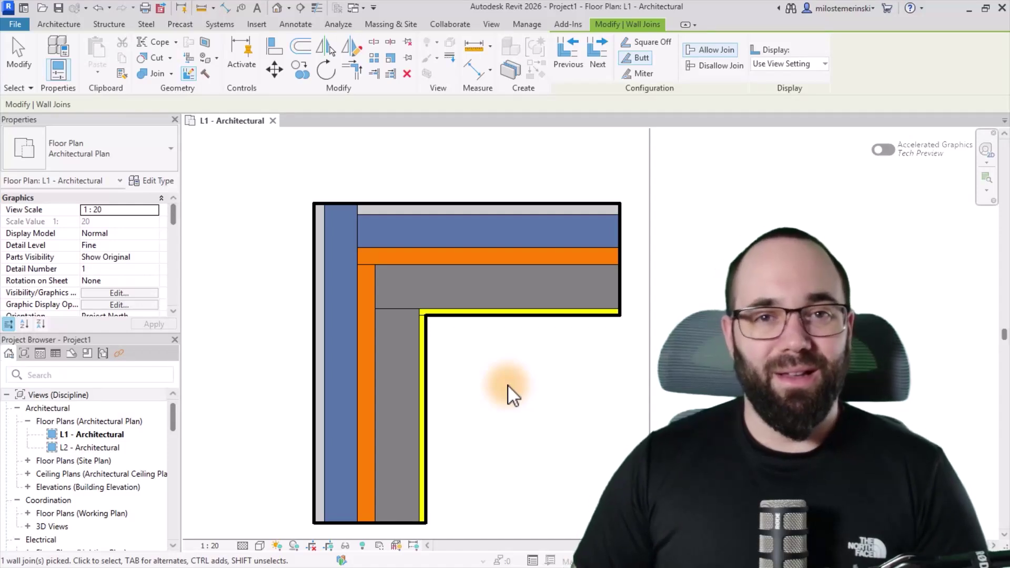